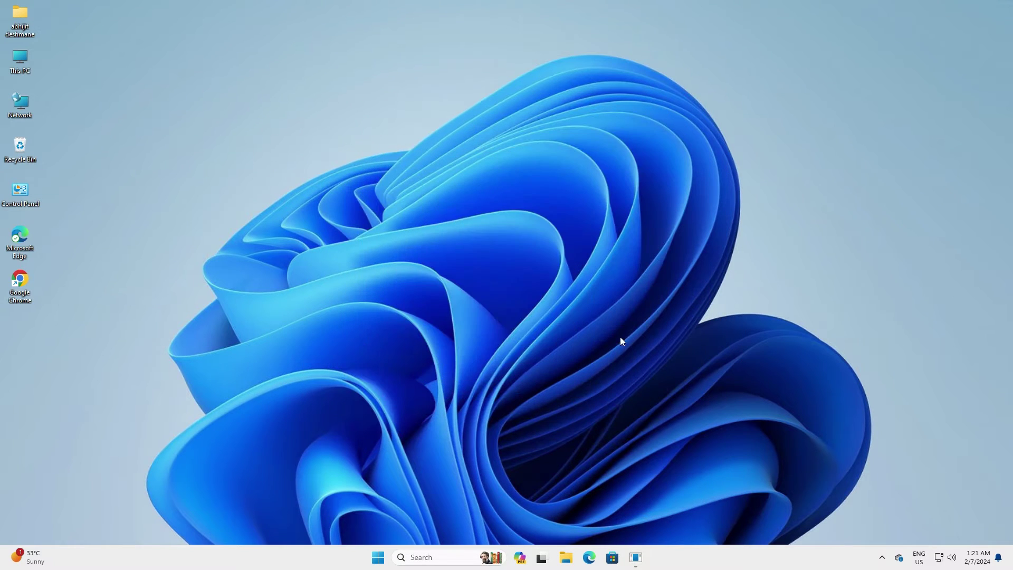
In Google Chrome, copy the printer model "HP Laserjet Pro P1102" from the query and search for "HP Laserjet Pro P1102 printer driver".
{"action": "left_click", "coordinate": [637, 557]}
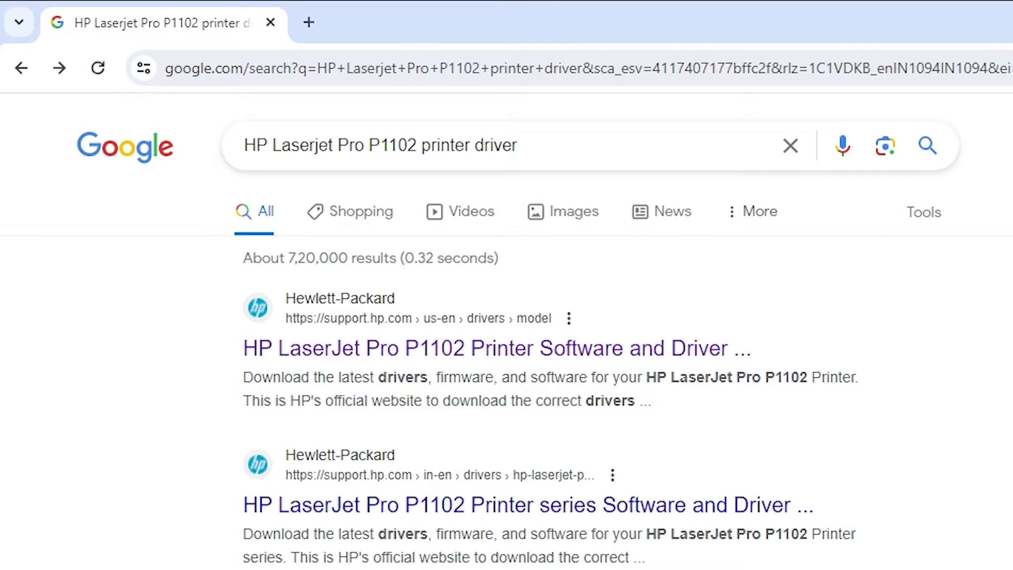
{"action": "double_click", "coordinate": [253, 145]}
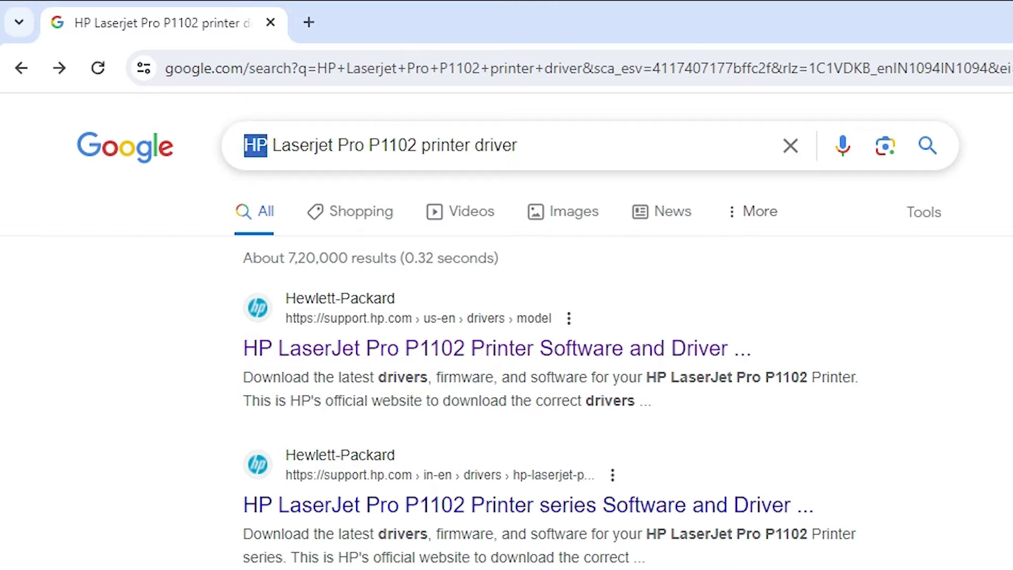
{"action": "left_click_drag", "start_coordinate": [267, 146], "coordinate": [416, 145]}
{"action": "key", "text": "ctrl+c"}
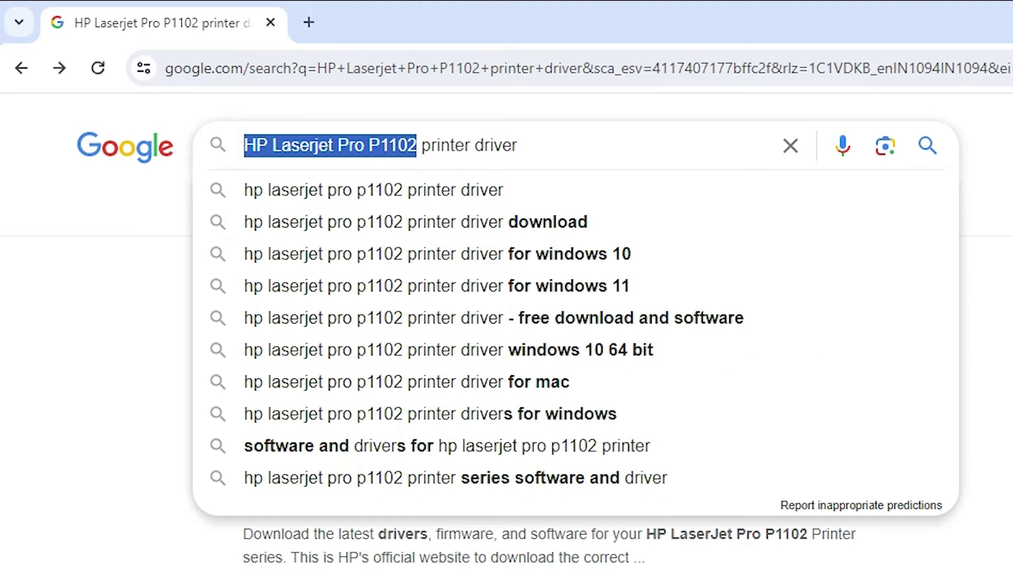
{"action": "left_click", "coordinate": [422, 145]}
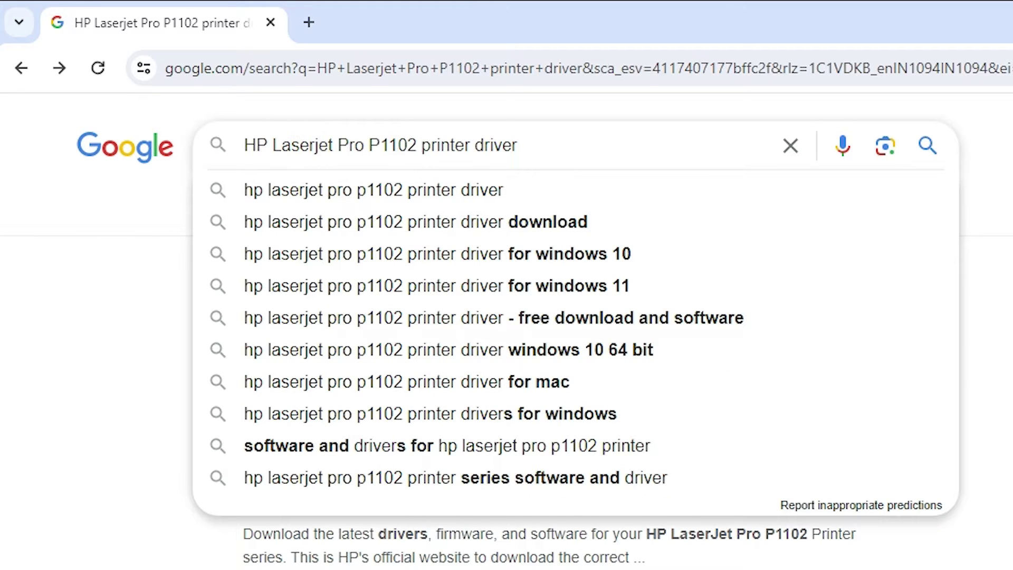
{"action": "left_click_drag", "start_coordinate": [421, 145], "coordinate": [517, 145]}
{"action": "left_click", "coordinate": [517, 146]}
{"action": "key", "text": "Return"}
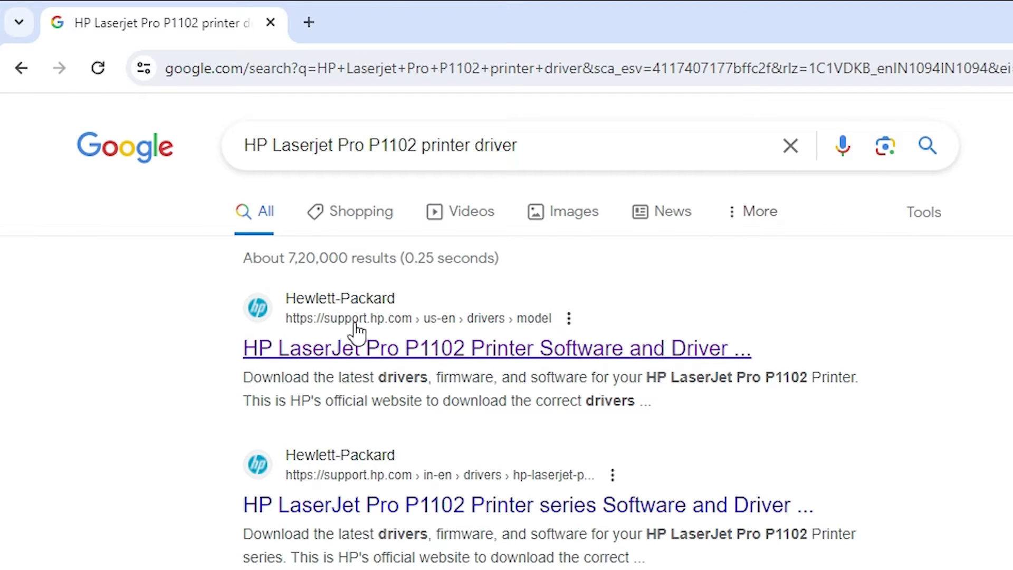
View HP's US-English support result for the LaserJet Pro P1102 Printer driver in a new tab and close that tab.
{"action": "right_click", "coordinate": [380, 350]}
{"action": "left_click", "coordinate": [463, 371]}
{"action": "left_click", "coordinate": [385, 8]}
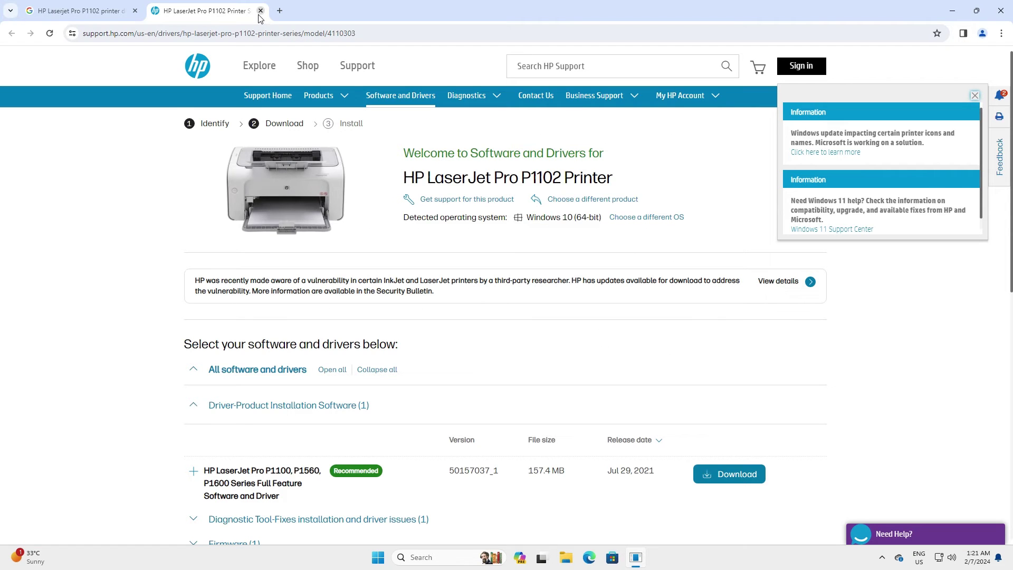
{"action": "left_click", "coordinate": [260, 12]}
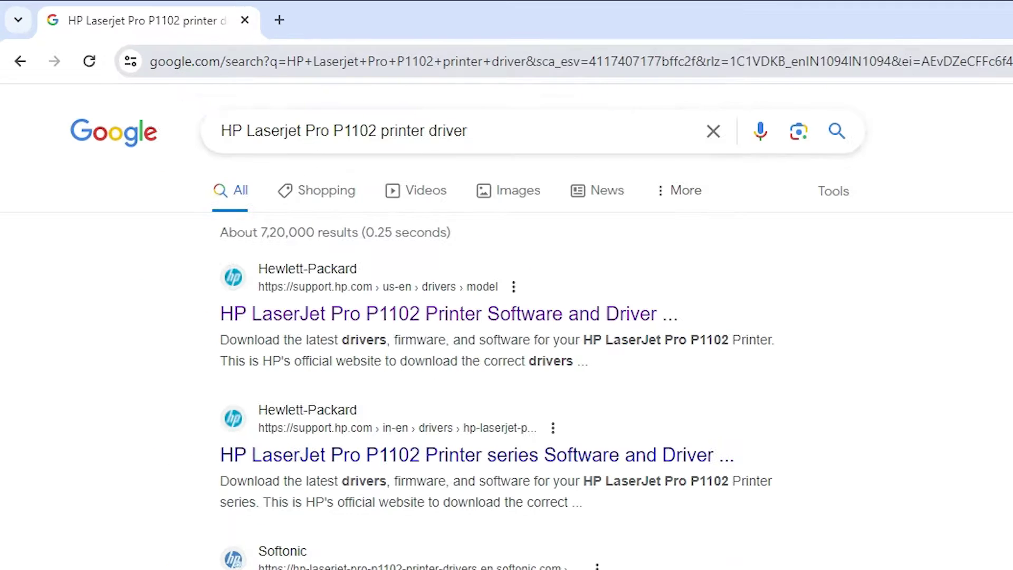
Search for "HP printer driver" and open the "Official HP® Printer Drivers and Software Download" result in a new tab.
{"action": "left_click_drag", "start_coordinate": [376, 131], "coordinate": [246, 131]}
{"action": "key", "text": "BackSpace"}
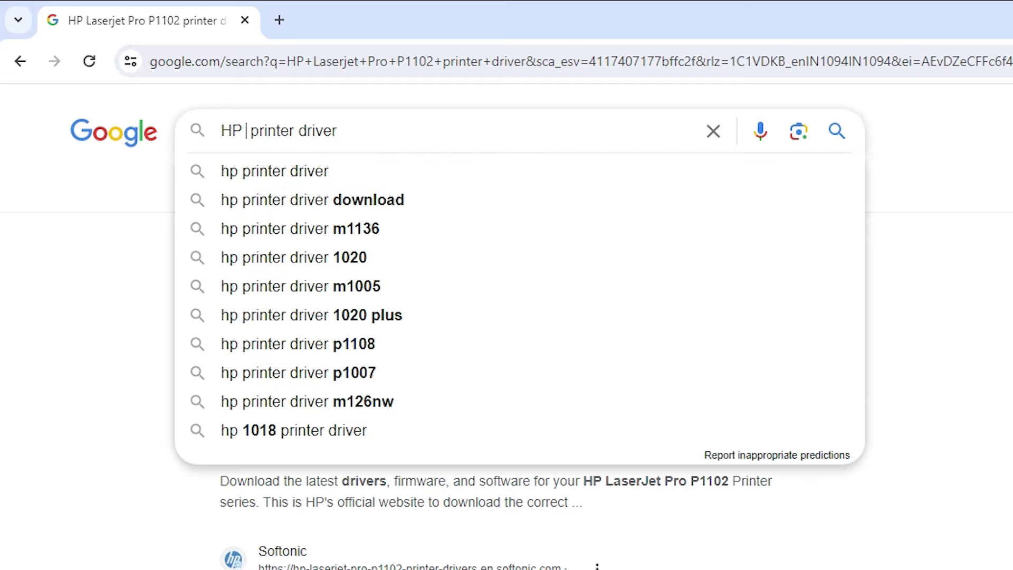
{"action": "key", "text": "BackSpace"}
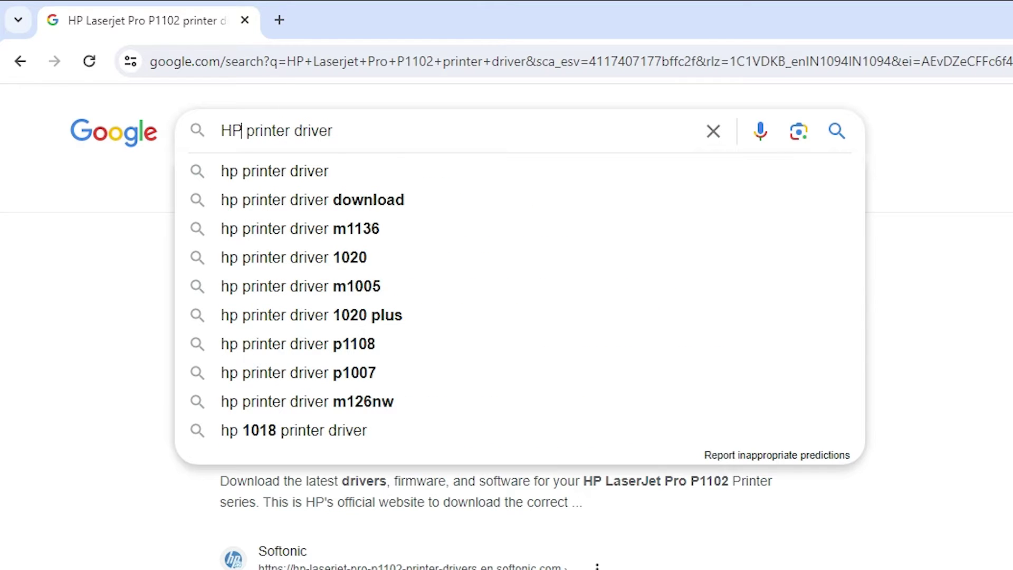
{"action": "key", "text": "Return"}
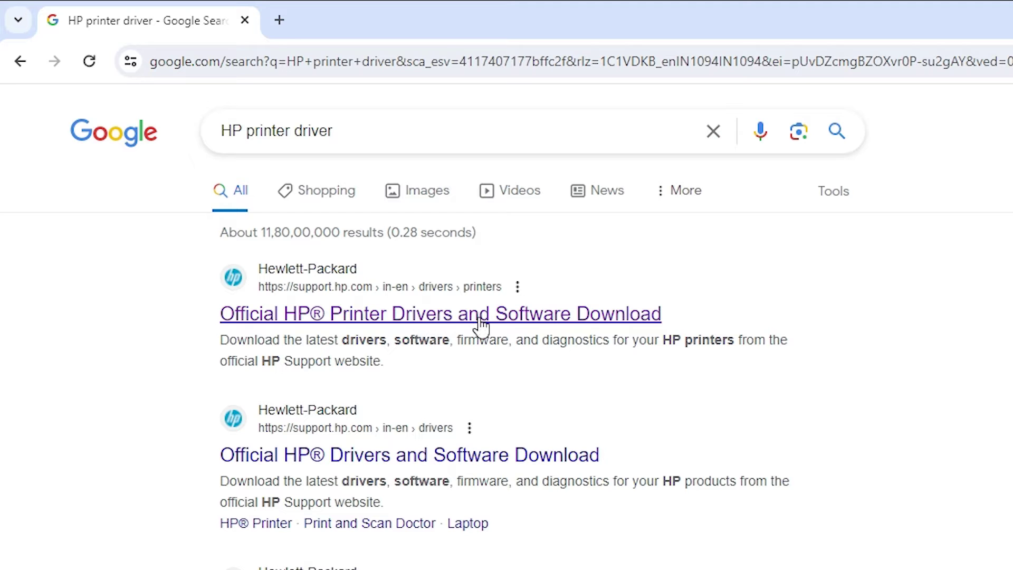
{"action": "right_click", "coordinate": [561, 327]}
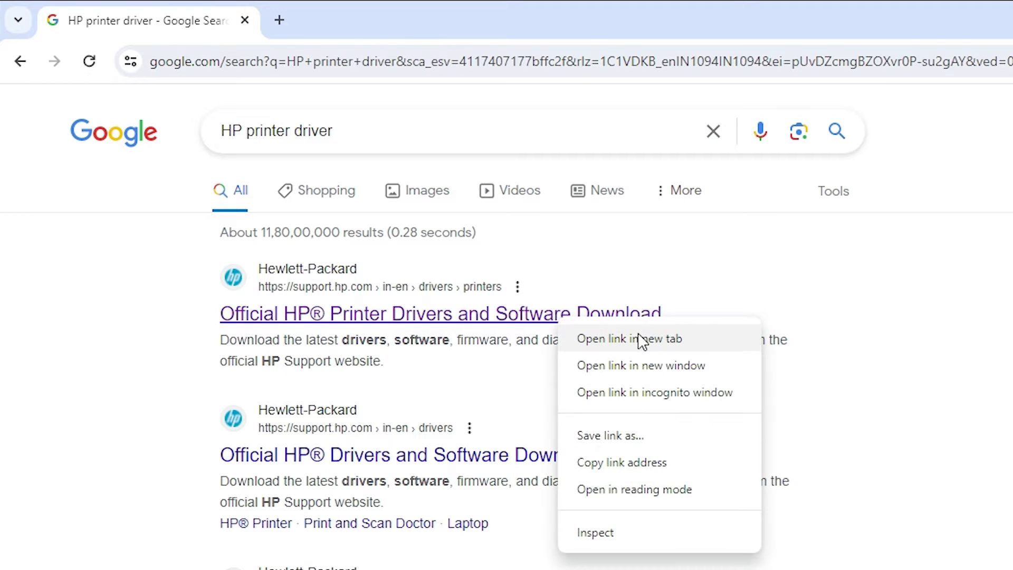
{"action": "left_click", "coordinate": [641, 340]}
{"action": "left_click", "coordinate": [306, 18]}
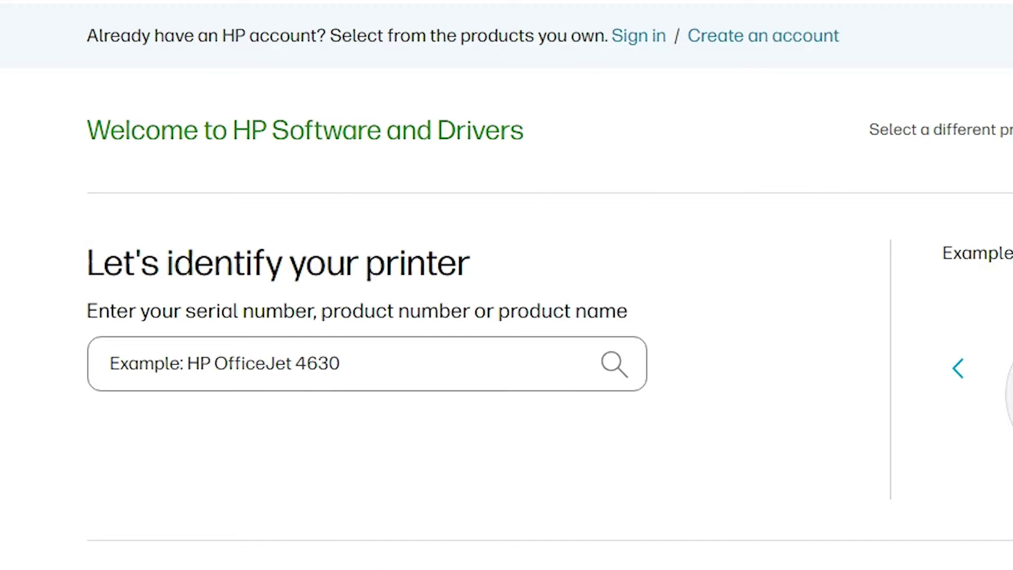
Identify the printer by pasting "HP Laserjet Pro P1102" and choosing the suggested HP LaserJet Pro P1102 Printer series.
{"action": "scroll", "coordinate": [369, 364], "scroll_direction": "down", "scroll_amount": 3}
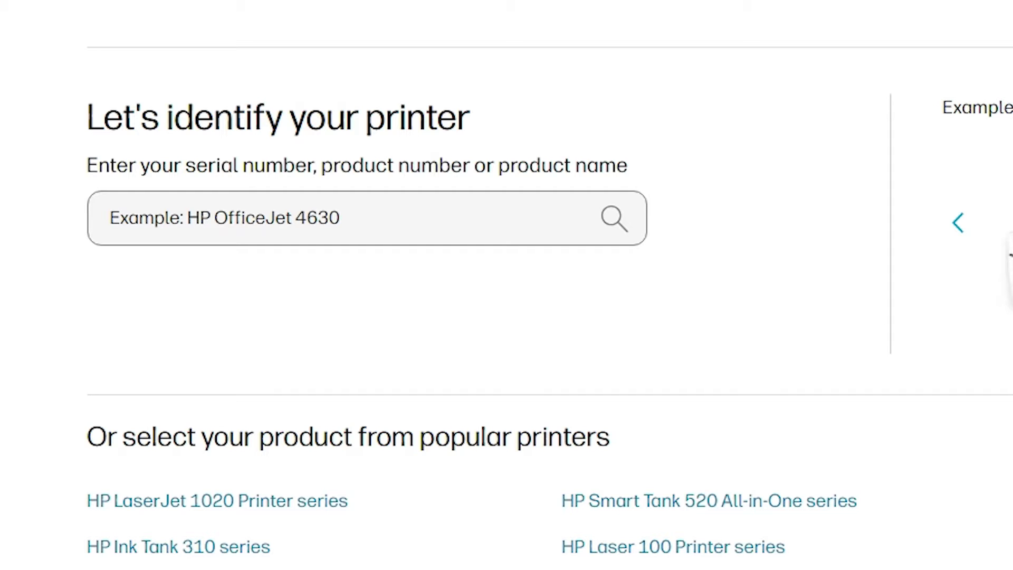
{"action": "key", "text": "Return"}
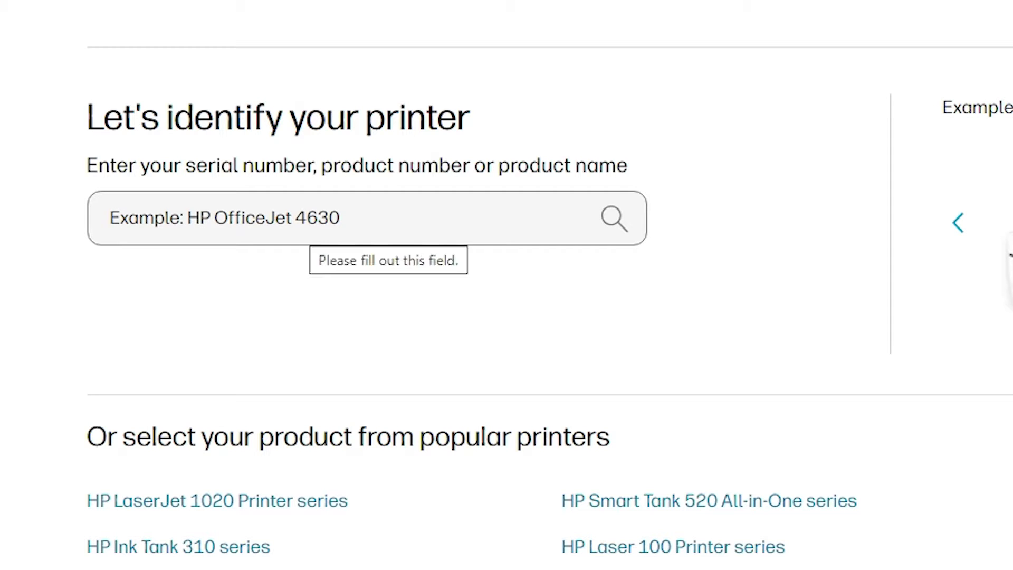
{"action": "left_click", "coordinate": [210, 240]}
{"action": "key", "text": "ctrl+v"}
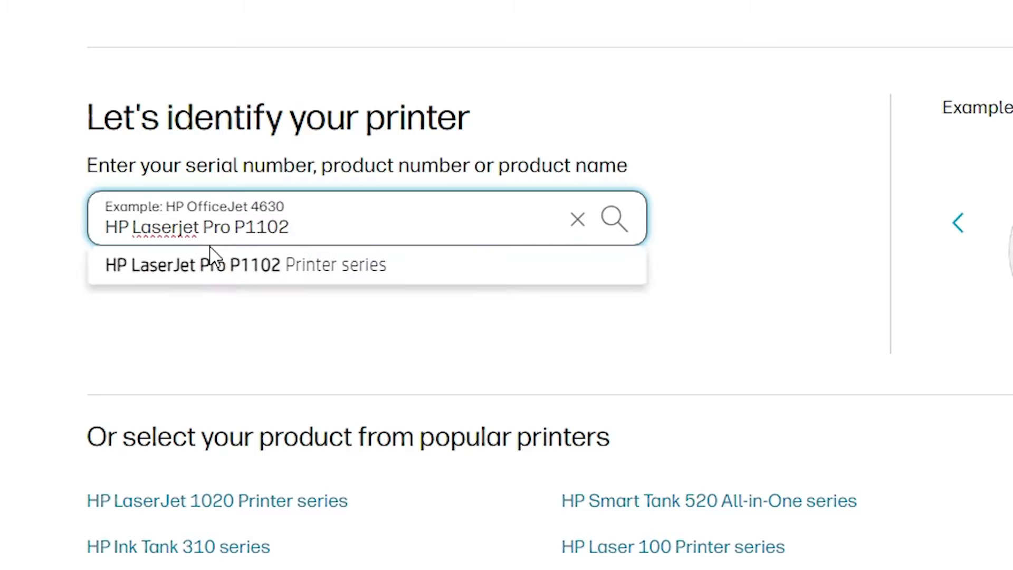
{"action": "key", "text": "Down"}
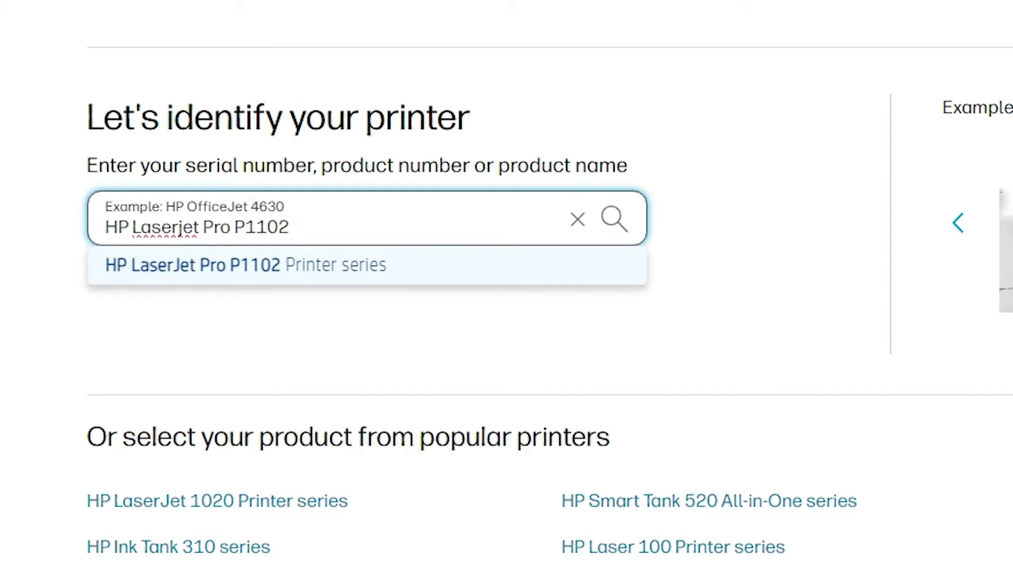
{"action": "left_click", "coordinate": [172, 269]}
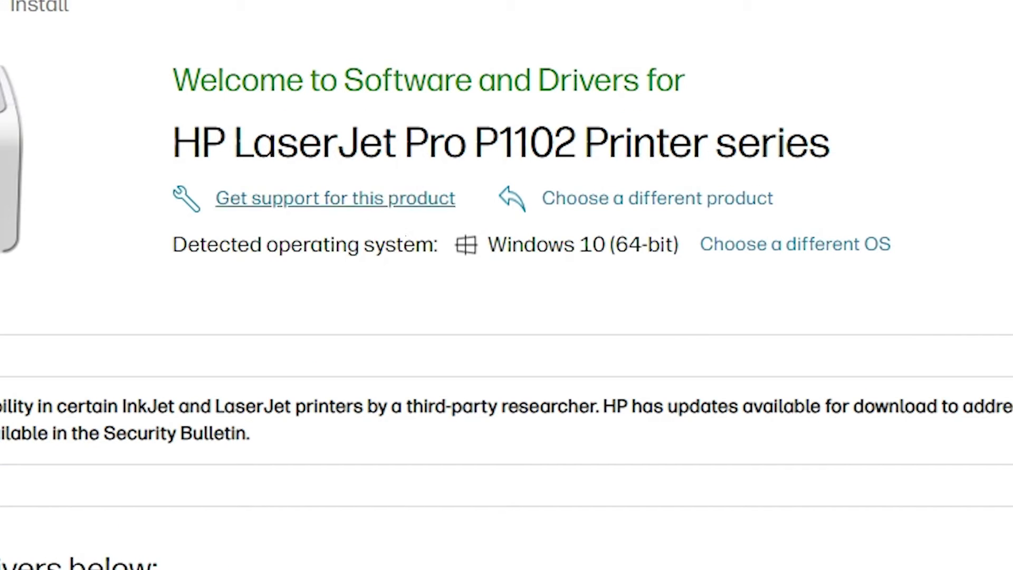
{"action": "left_click_drag", "start_coordinate": [173, 144], "coordinate": [887, 169]}
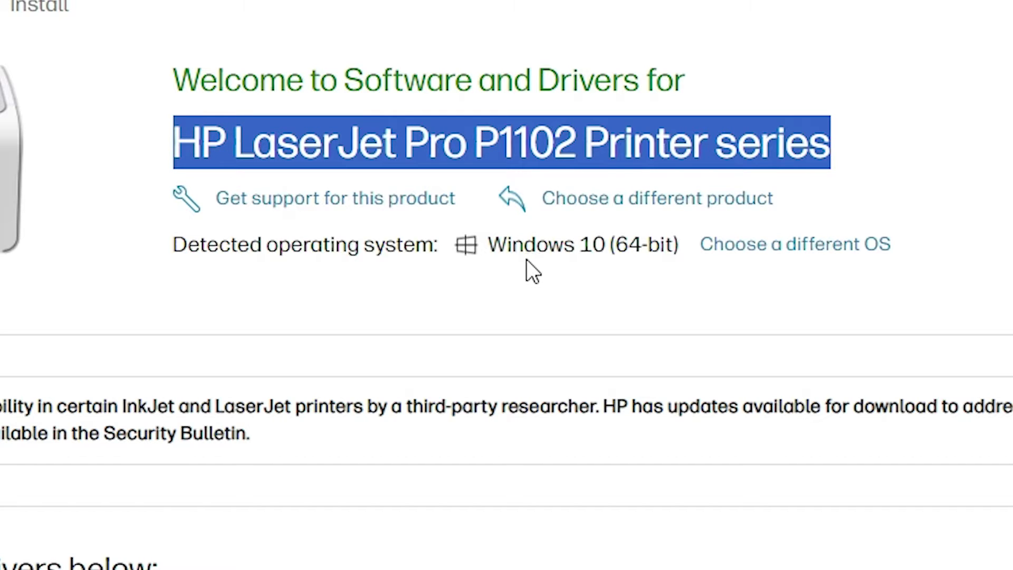
Change the preferred operating system version to Windows 11 and expand the Diagnostic Tool section of the driver list.
{"action": "left_click", "coordinate": [796, 250]}
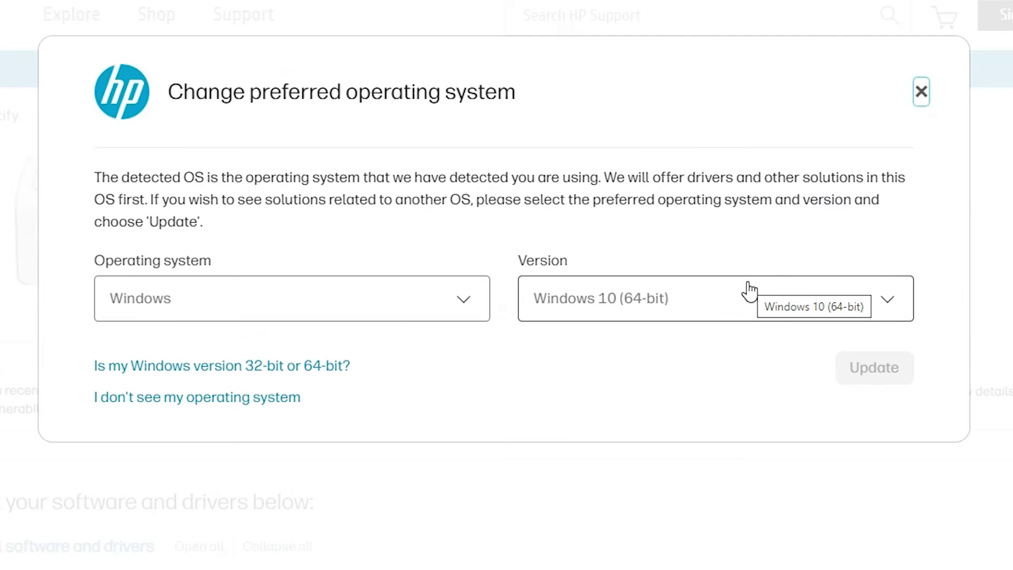
{"action": "left_click", "coordinate": [746, 289]}
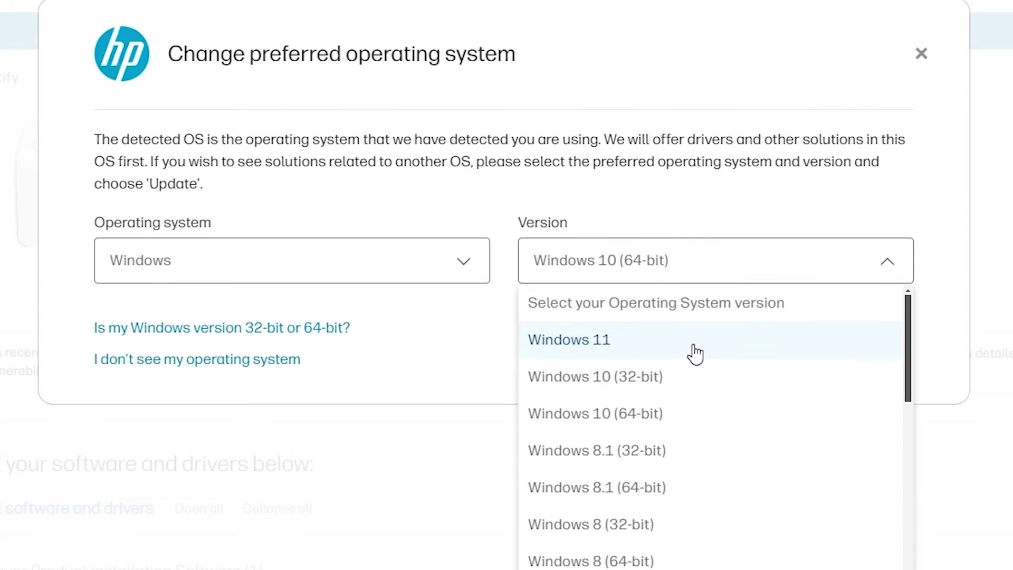
{"action": "left_click", "coordinate": [695, 348]}
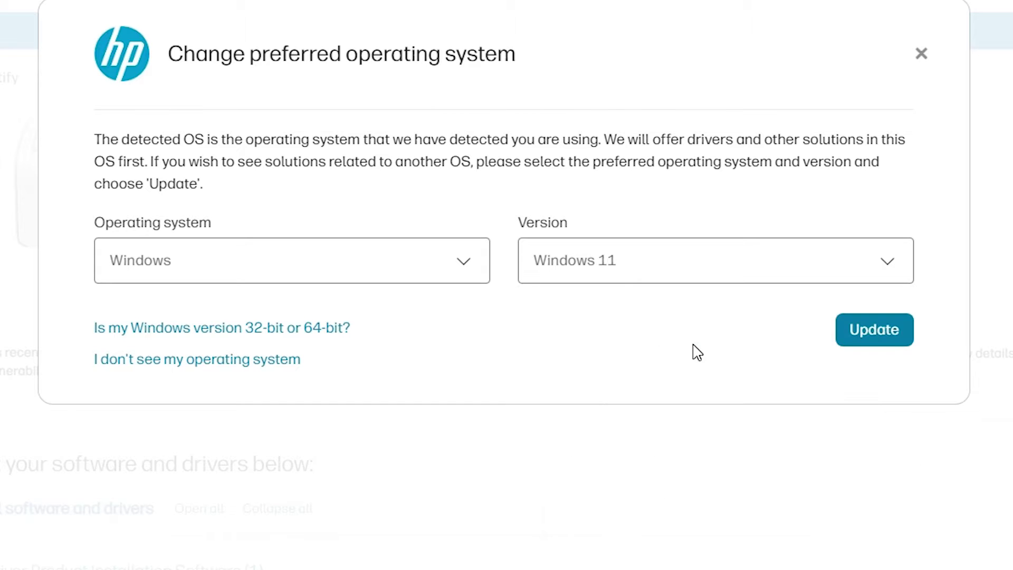
{"action": "left_click", "coordinate": [882, 330]}
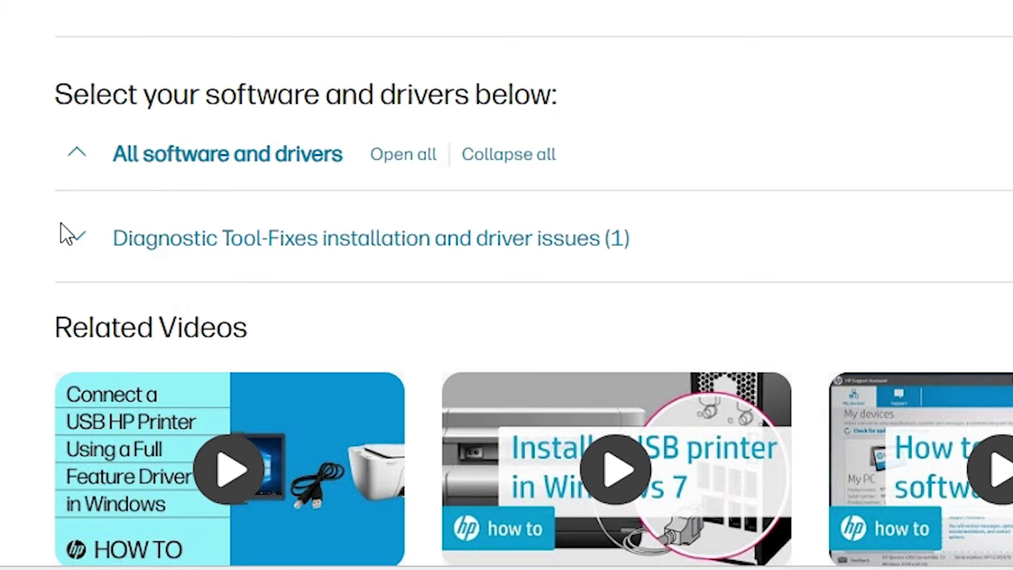
{"action": "left_click", "coordinate": [80, 239]}
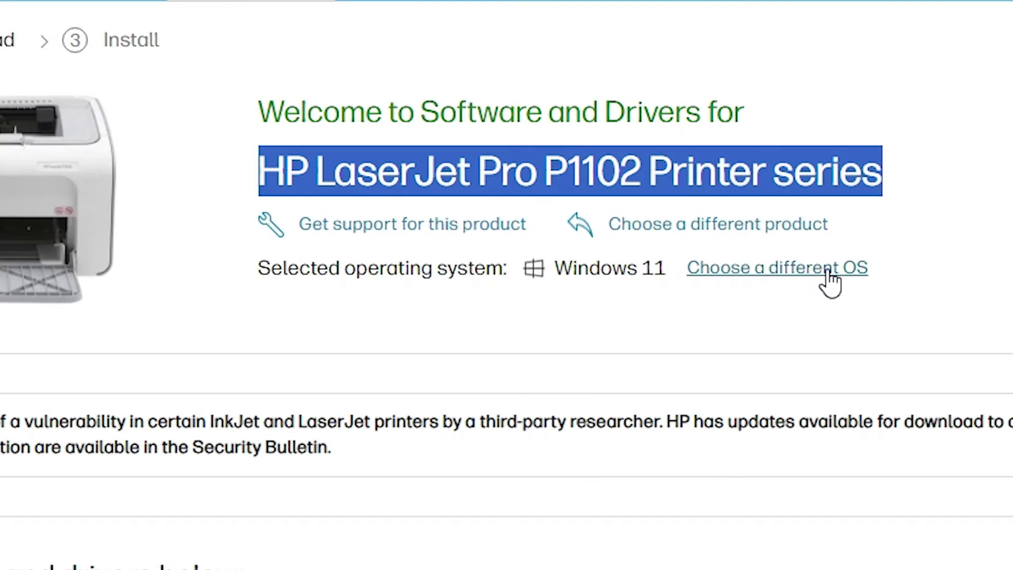
Change the preferred operating system version to Windows 10 (64-bit) and update the driver list.
{"action": "left_click", "coordinate": [754, 101]}
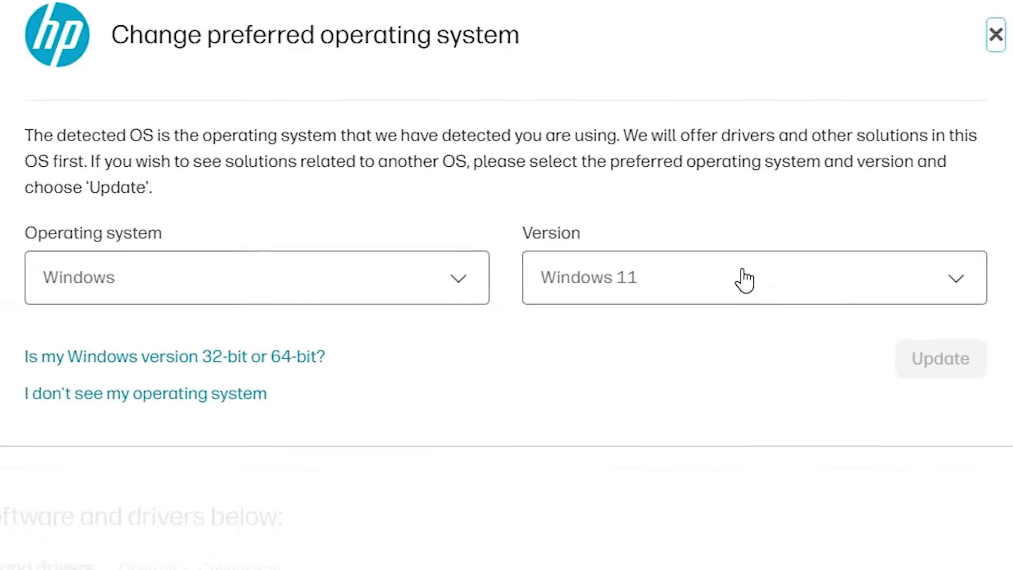
{"action": "left_click", "coordinate": [696, 275]}
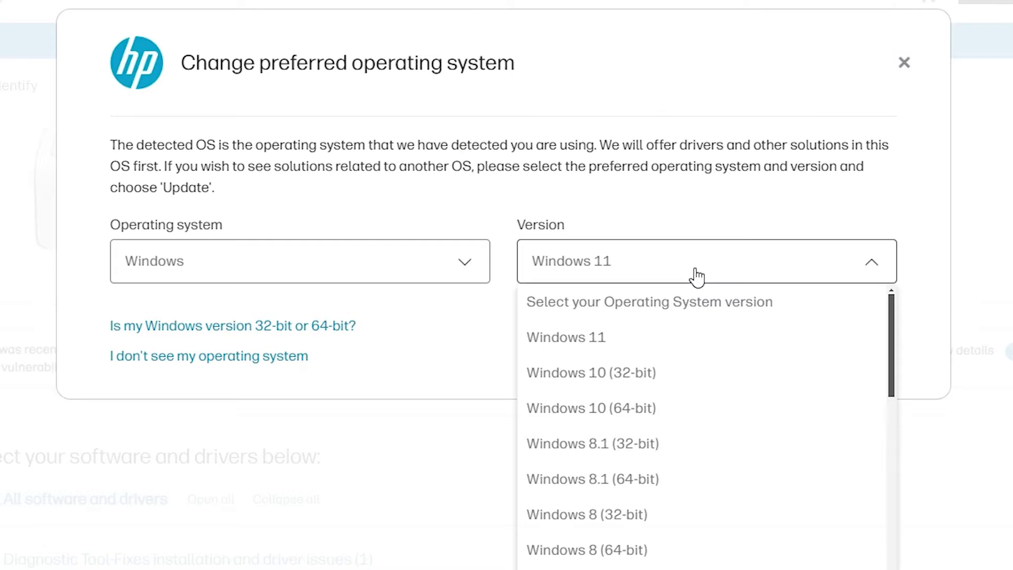
{"action": "left_click", "coordinate": [637, 417]}
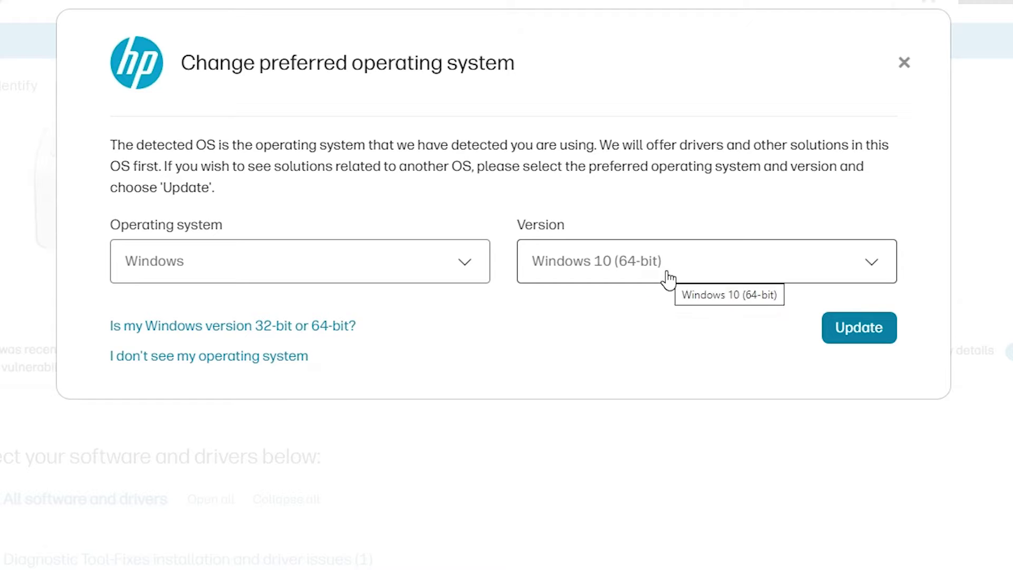
{"action": "left_click", "coordinate": [857, 338]}
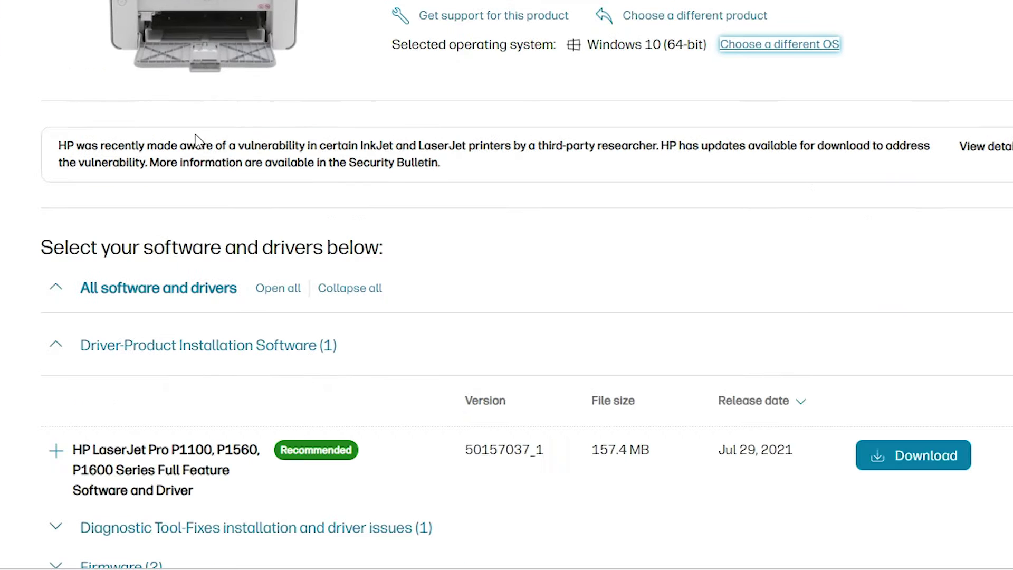
Download the recommended HP LaserJet Pro P1100, P1560, P1600 Series Full Feature Software and Driver.
{"action": "scroll", "coordinate": [190, 141], "scroll_direction": "down", "scroll_amount": 3}
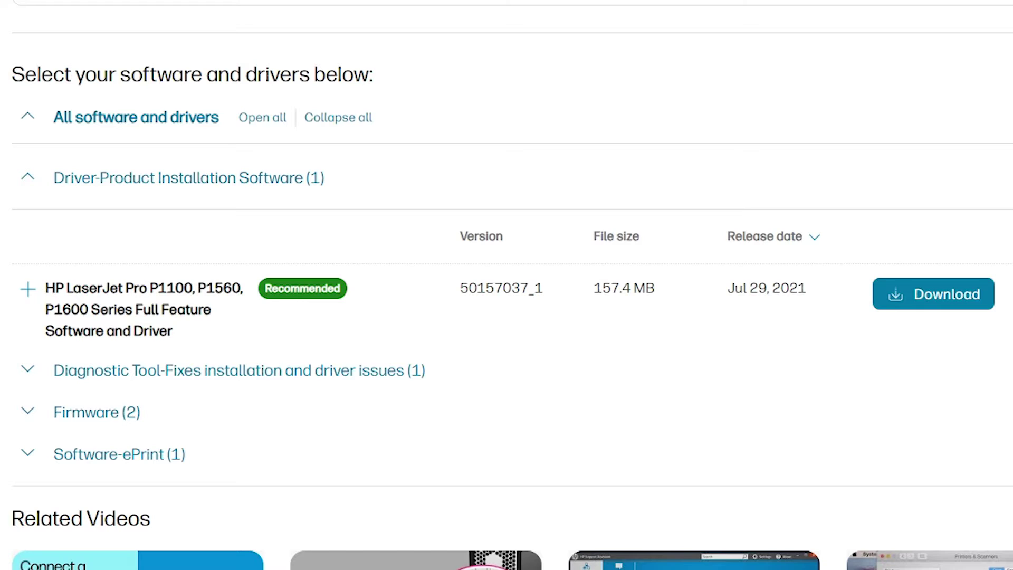
{"action": "left_click_drag", "start_coordinate": [46, 287], "coordinate": [176, 320]}
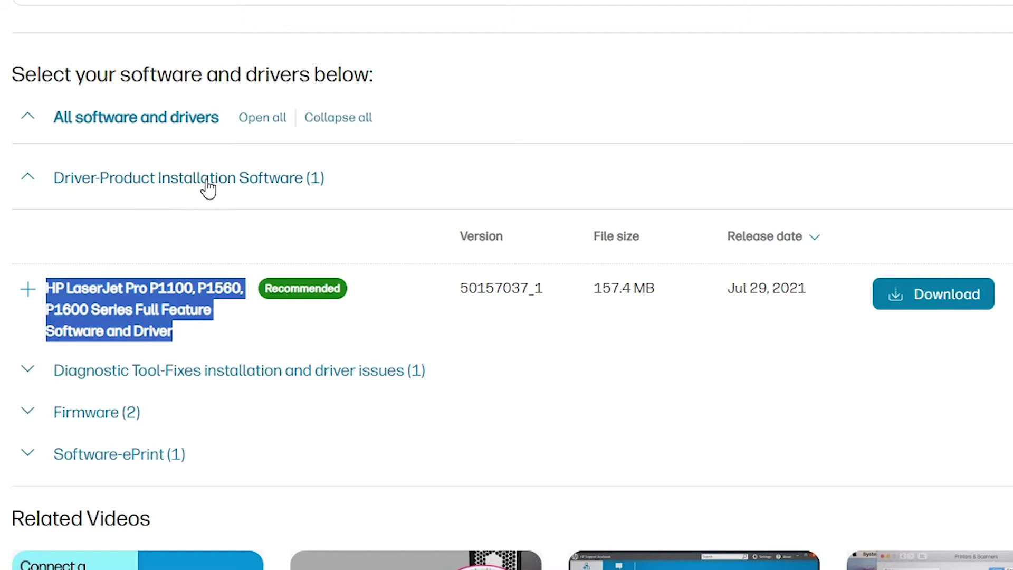
{"action": "left_click", "coordinate": [960, 304]}
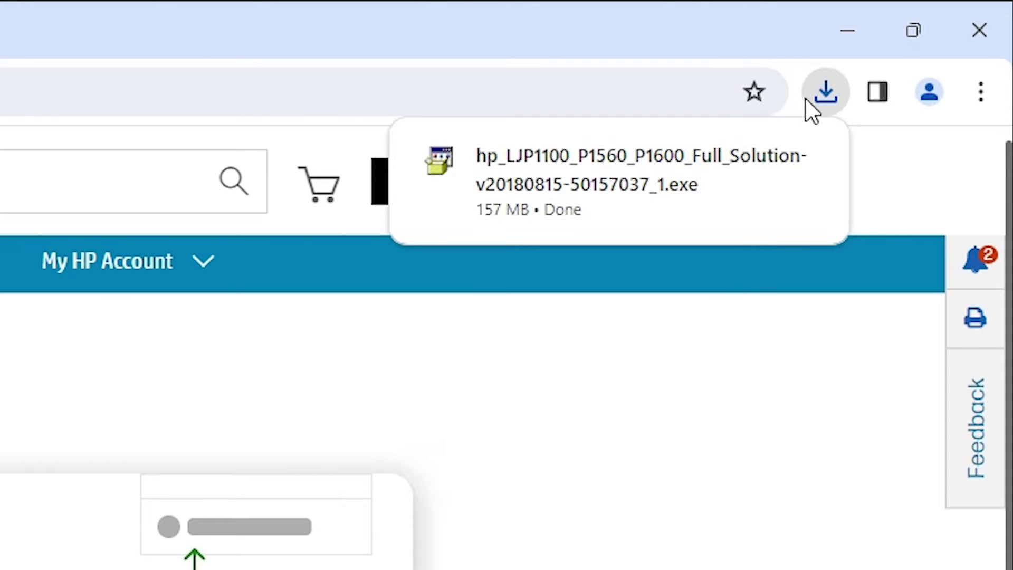
Show the downloaded hp_LJP1100_P1560_P1600_Full_Solution installer in its folder and move it onto the desktop.
{"action": "left_click", "coordinate": [826, 100]}
{"action": "left_click", "coordinate": [826, 100]}
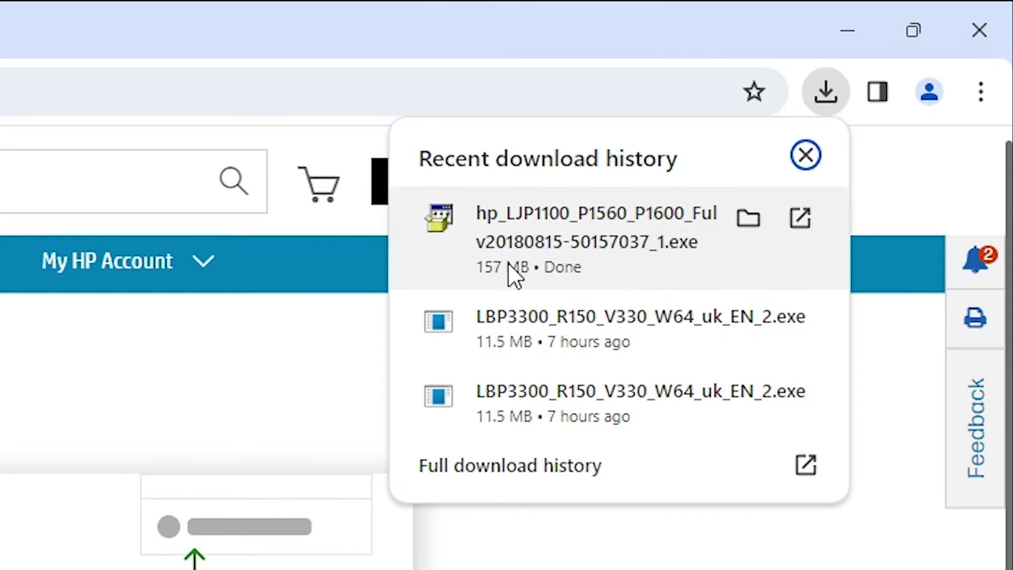
{"action": "left_click", "coordinate": [746, 214]}
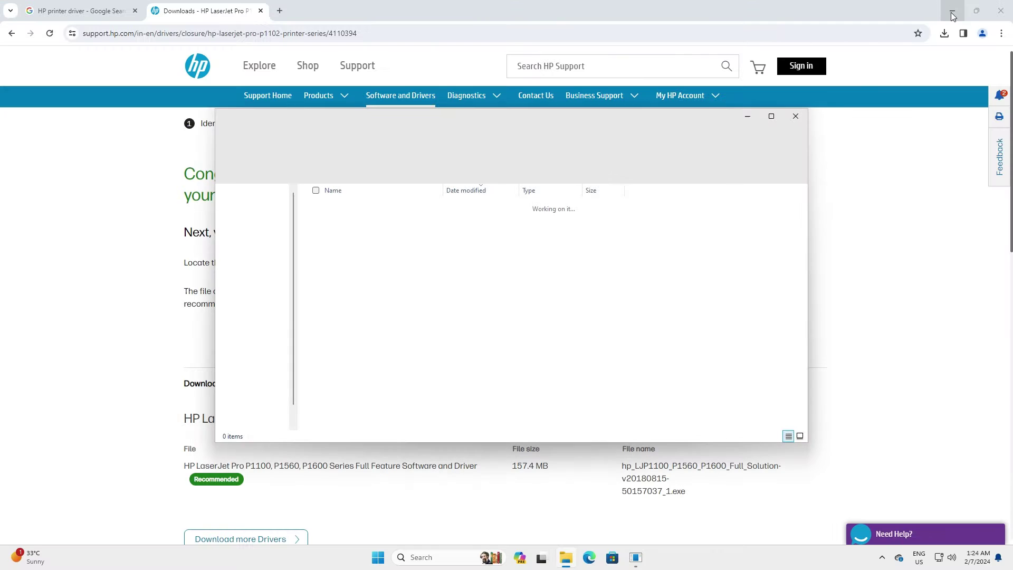
{"action": "left_click", "coordinate": [953, 13]}
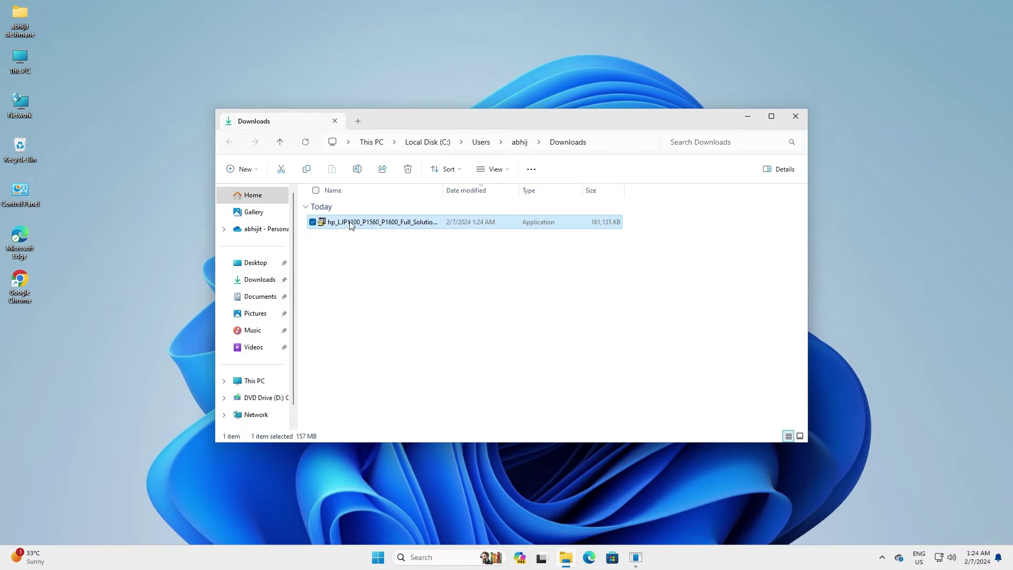
{"action": "left_click_drag", "start_coordinate": [350, 226], "coordinate": [35, 366]}
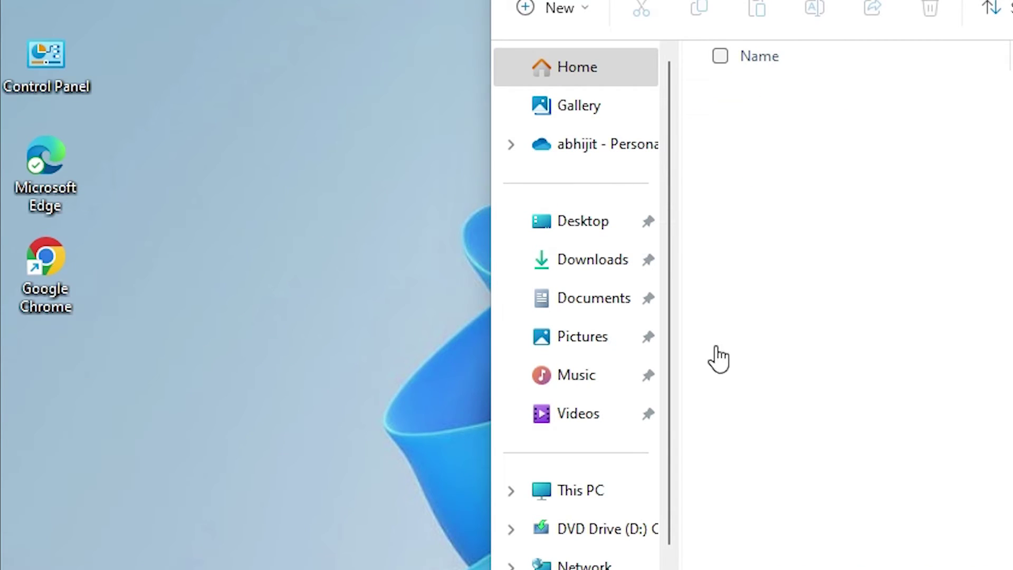
{"action": "key", "text": "super+d"}
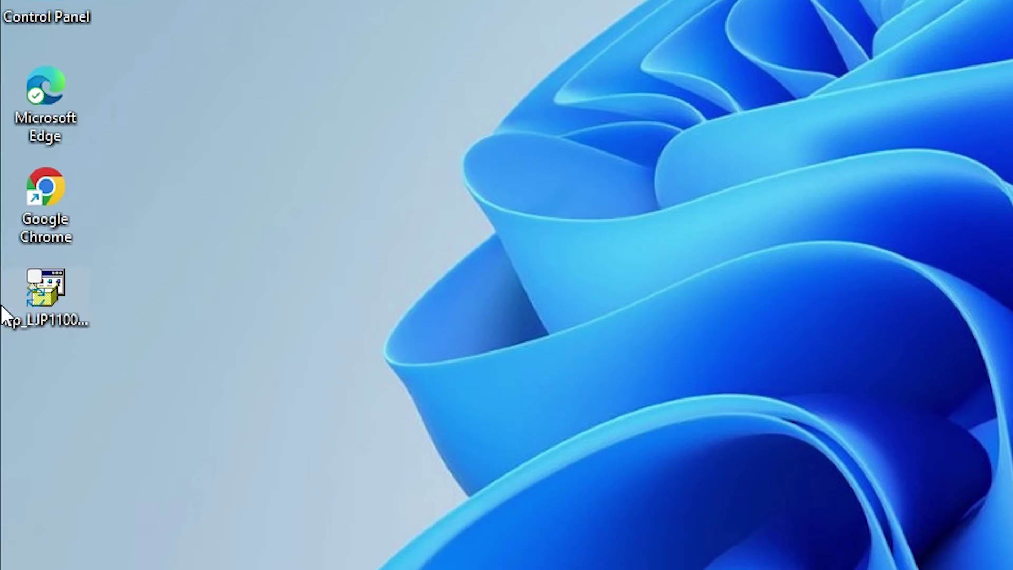
Extract the hp_LJP1100_P1560_P1600_Full_Solution installer with WinRAR into a folder of the same name on the desktop.
{"action": "left_click", "coordinate": [84, 414]}
{"action": "mouse_move", "coordinate": [69, 304]}
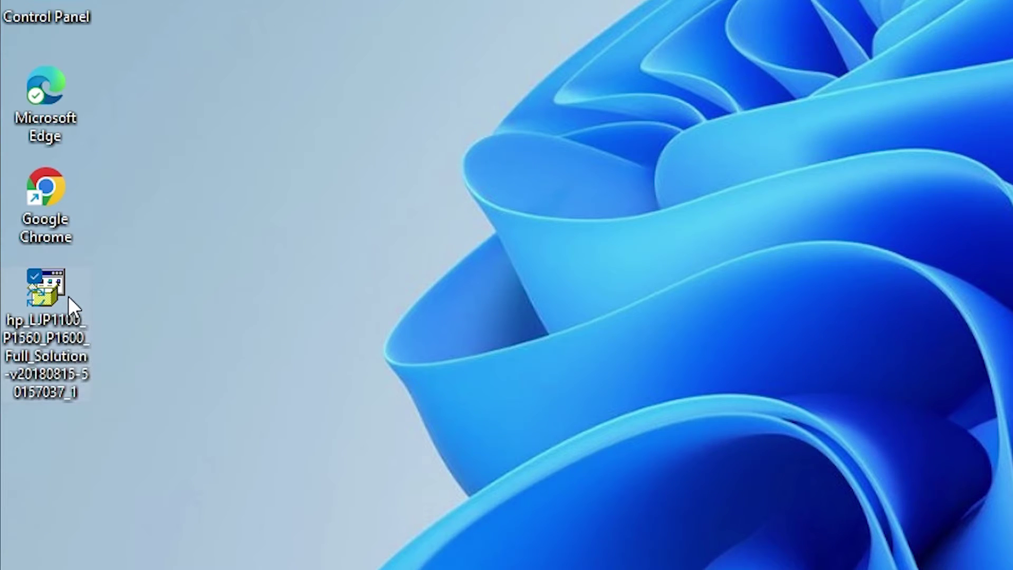
{"action": "right_click", "coordinate": [69, 297]}
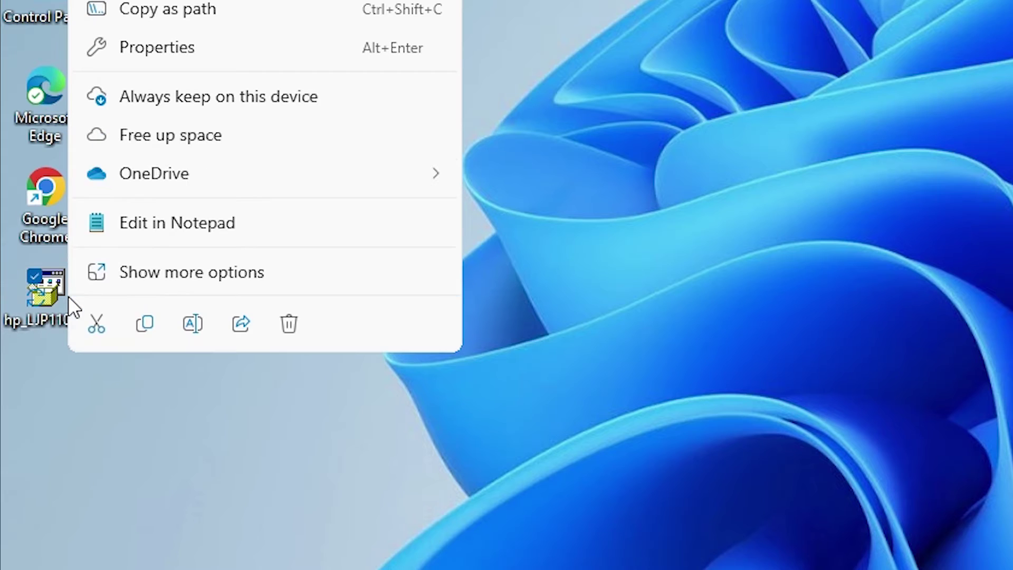
{"action": "left_click", "coordinate": [201, 272]}
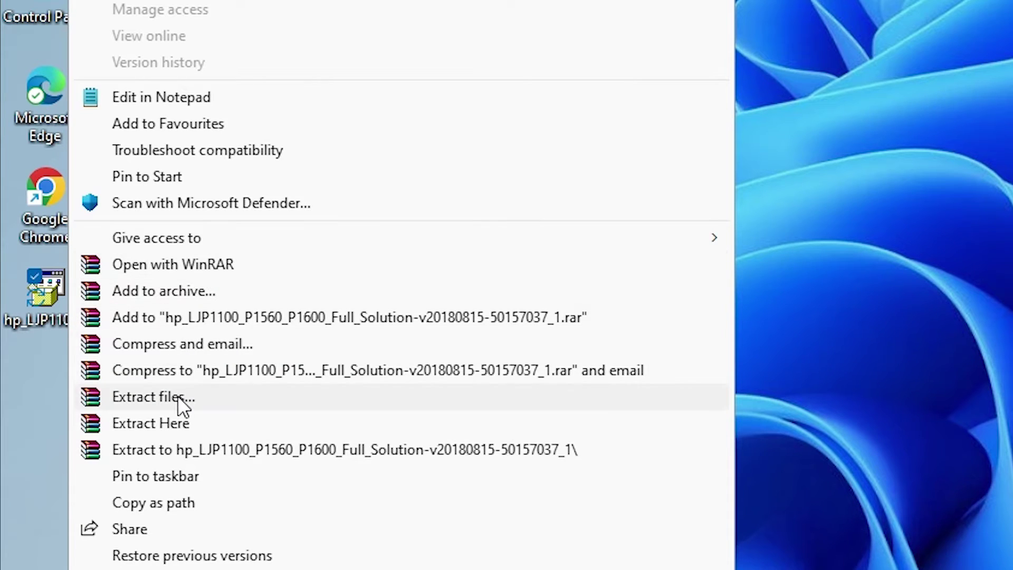
{"action": "left_click", "coordinate": [178, 396]}
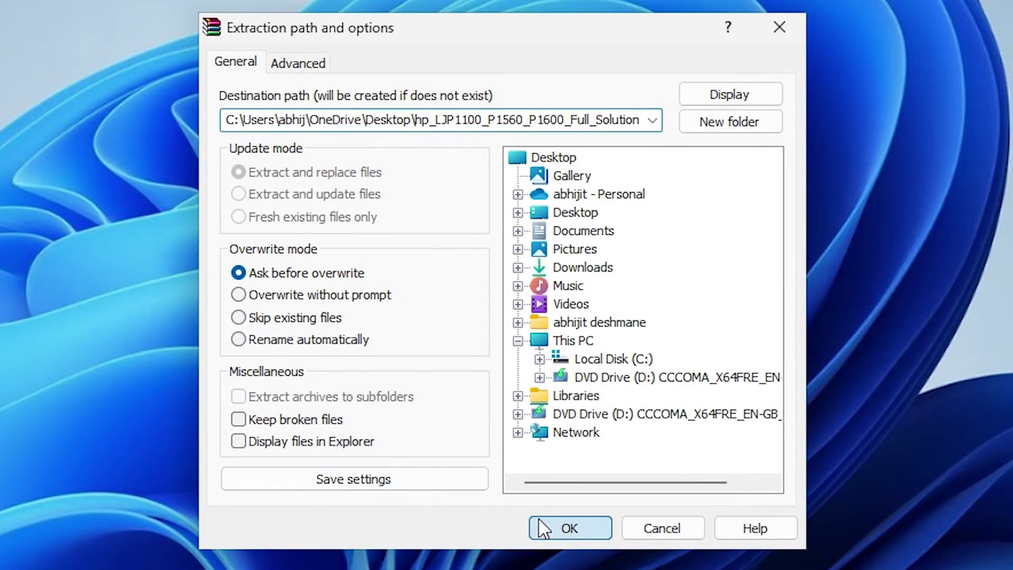
{"action": "left_click", "coordinate": [543, 527]}
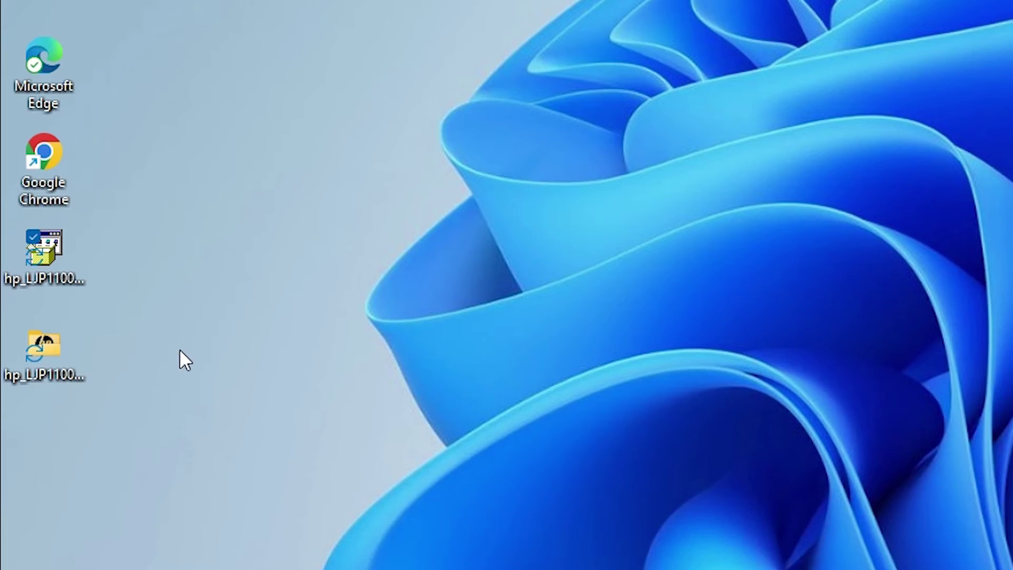
Look through the extracted driver folder for the HpSetup application, select it and return to the desktop.
{"action": "double_click", "coordinate": [62, 356]}
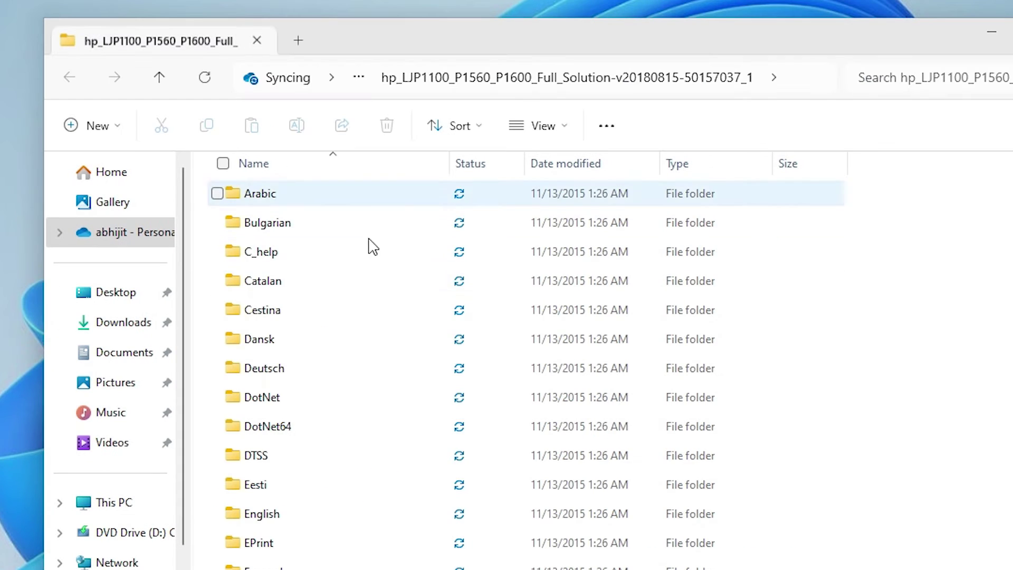
{"action": "scroll", "coordinate": [302, 312], "scroll_direction": "down", "scroll_amount": 10}
{"action": "scroll", "coordinate": [306, 315], "scroll_direction": "down", "scroll_amount": 15}
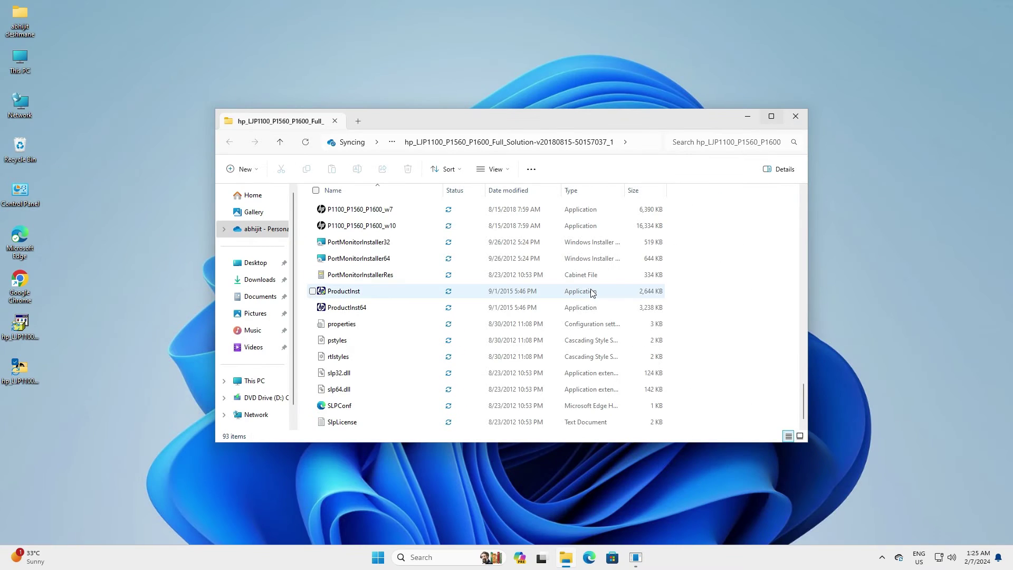
{"action": "scroll", "coordinate": [338, 327], "scroll_direction": "down", "scroll_amount": 1}
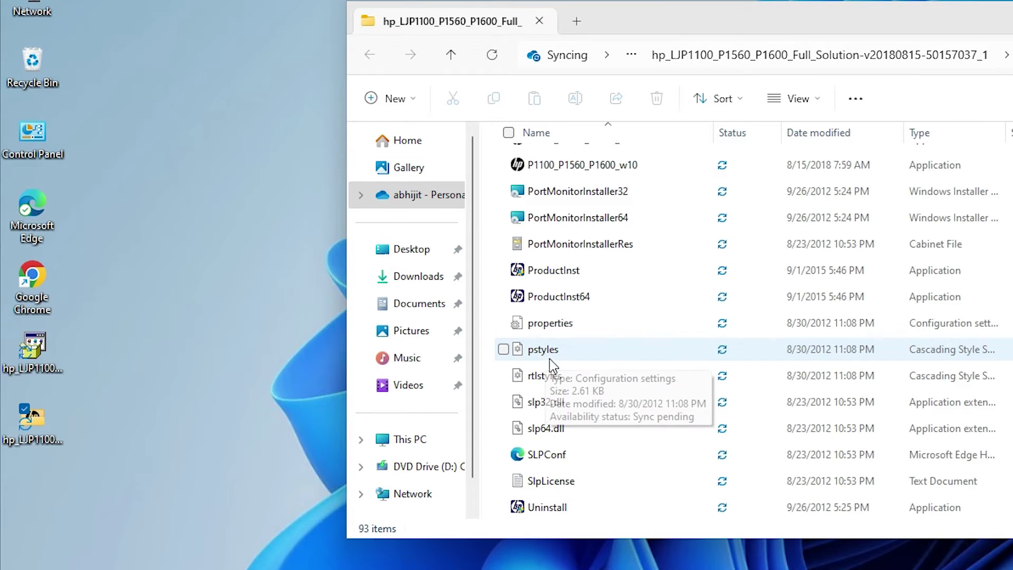
{"action": "scroll", "coordinate": [584, 477], "scroll_direction": "up", "scroll_amount": 2}
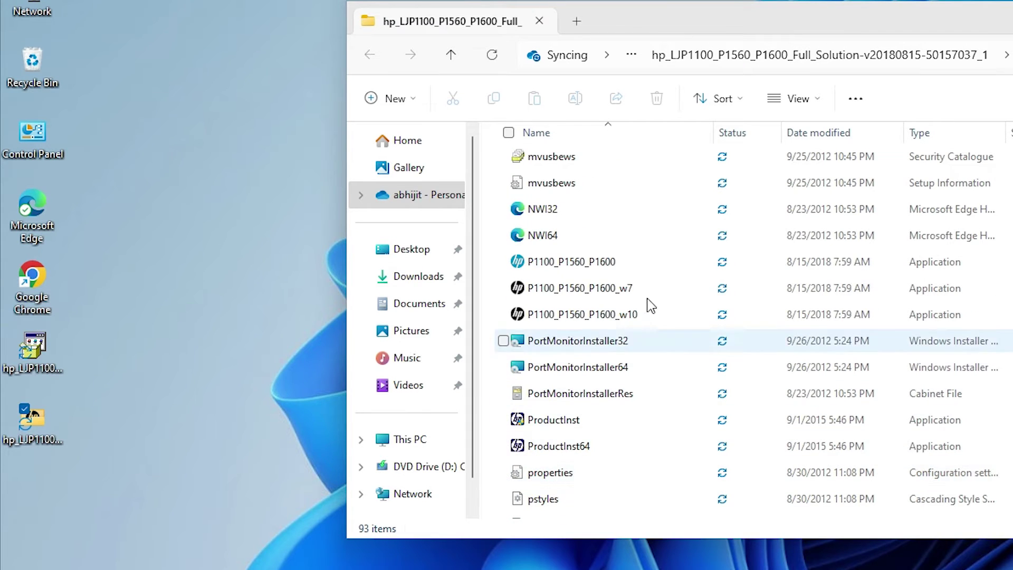
{"action": "scroll", "coordinate": [594, 319], "scroll_direction": "up", "scroll_amount": 3}
{"action": "scroll", "coordinate": [600, 326], "scroll_direction": "up", "scroll_amount": 3}
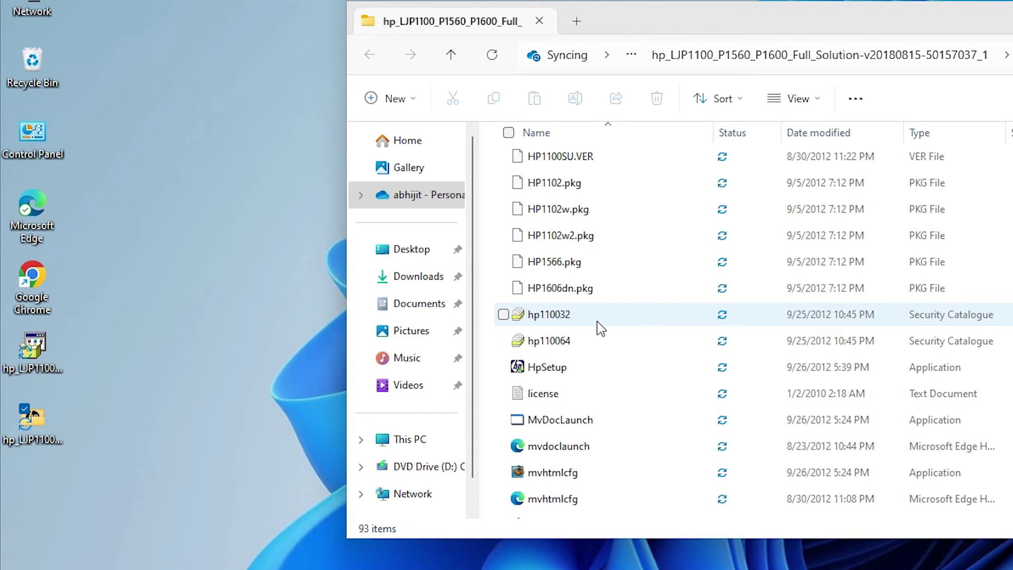
{"action": "left_click", "coordinate": [549, 369]}
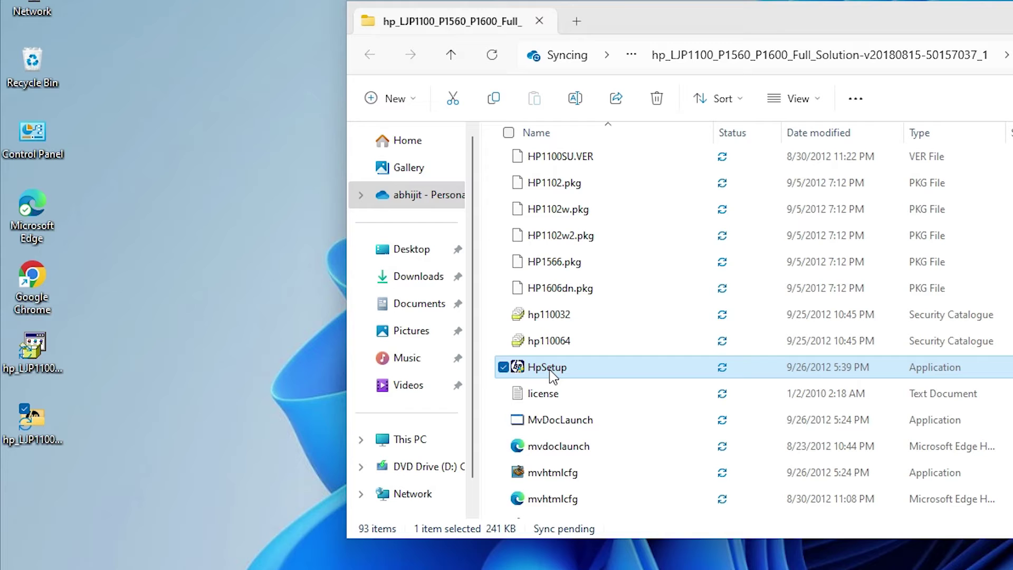
{"action": "key", "text": "super+d"}
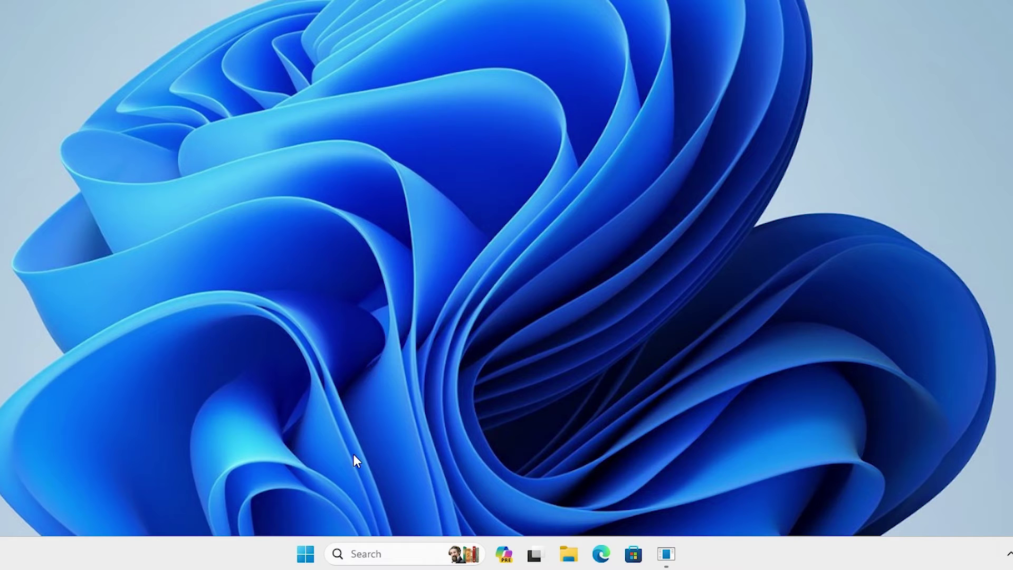
Open the Printers & scanners settings and start adding an unlisted printer manually.
{"action": "left_click", "coordinate": [301, 558]}
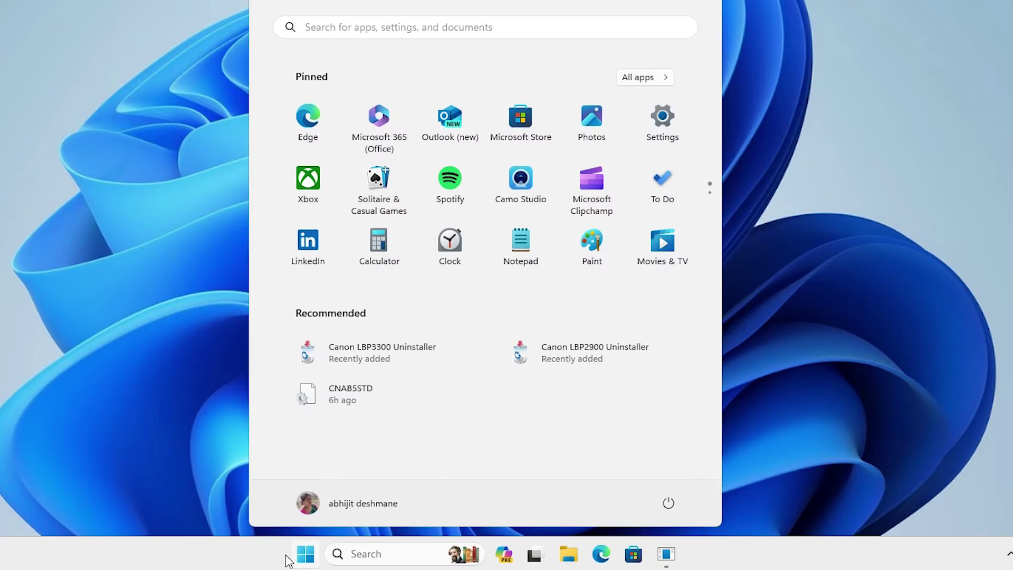
{"action": "type", "text": "pr"}
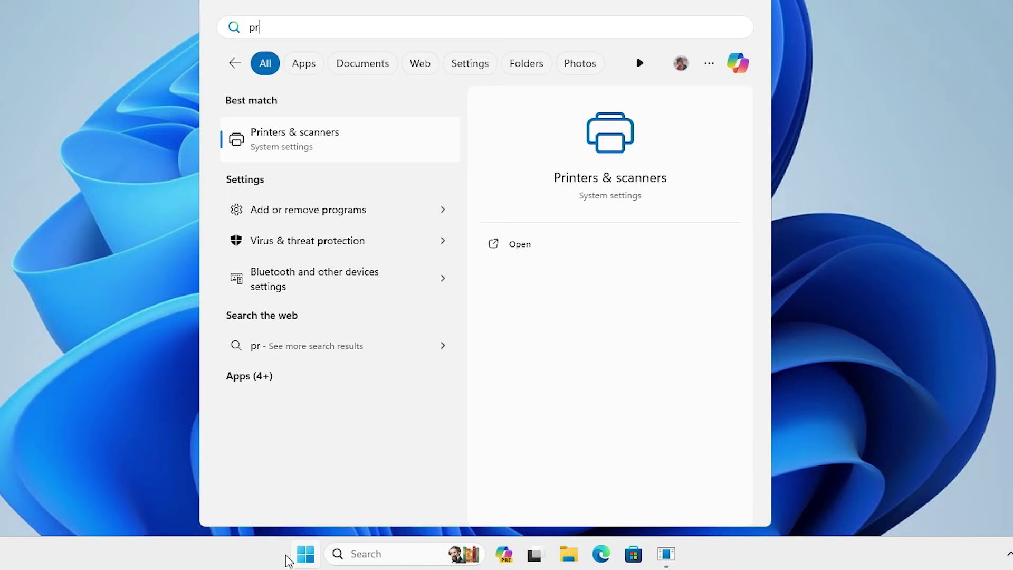
{"action": "left_click", "coordinate": [300, 157]}
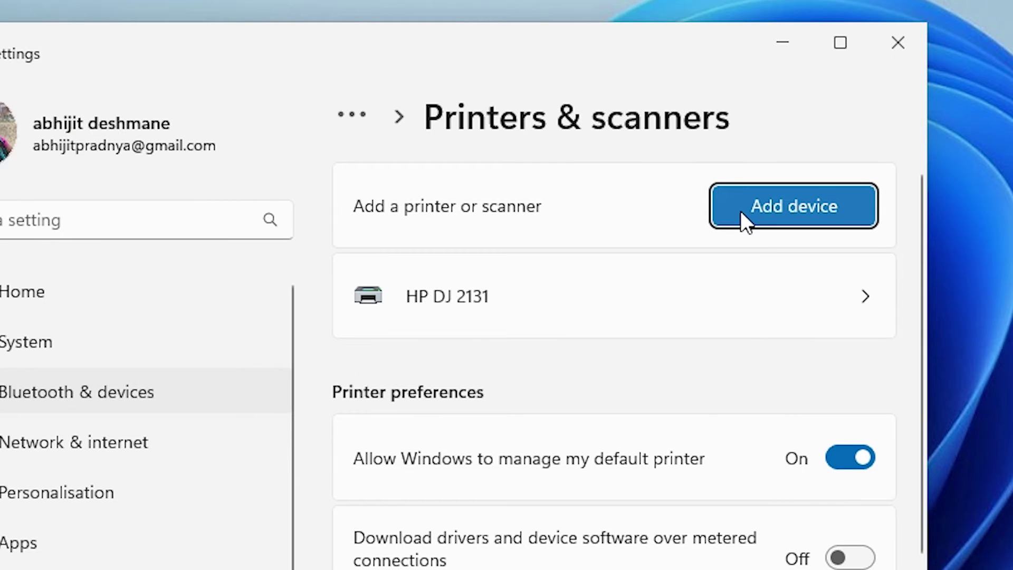
{"action": "left_click", "coordinate": [739, 210]}
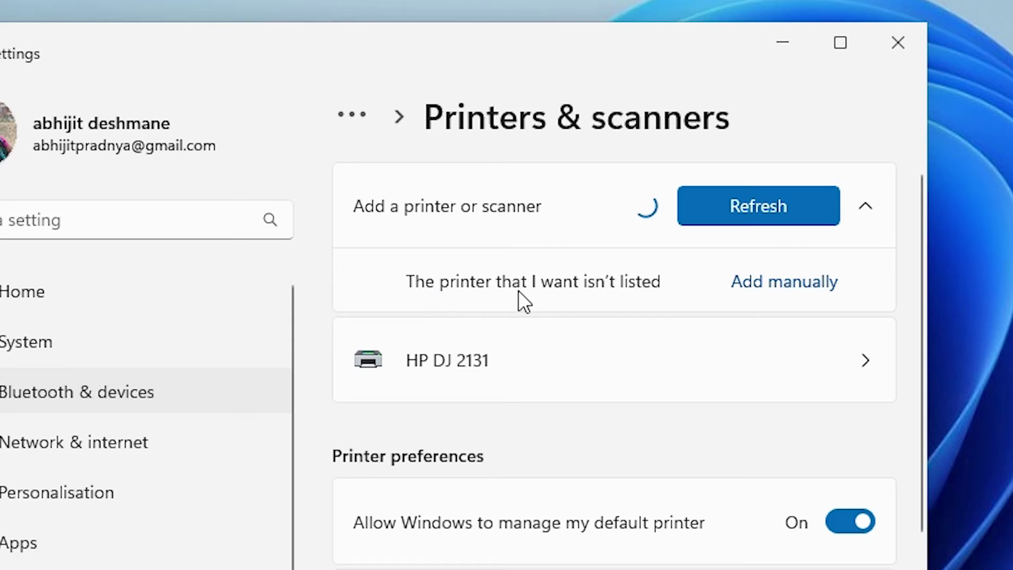
{"action": "left_click", "coordinate": [785, 285]}
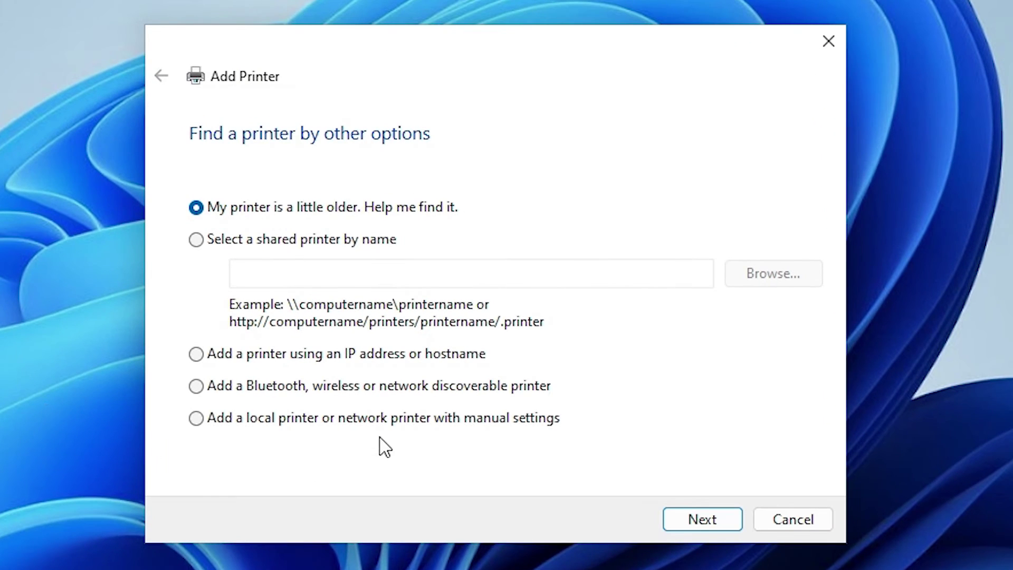
Choose to add a local printer with manual settings and use the existing port USB_001 (Local Port).
{"action": "left_click", "coordinate": [334, 419]}
{"action": "left_click", "coordinate": [708, 516]}
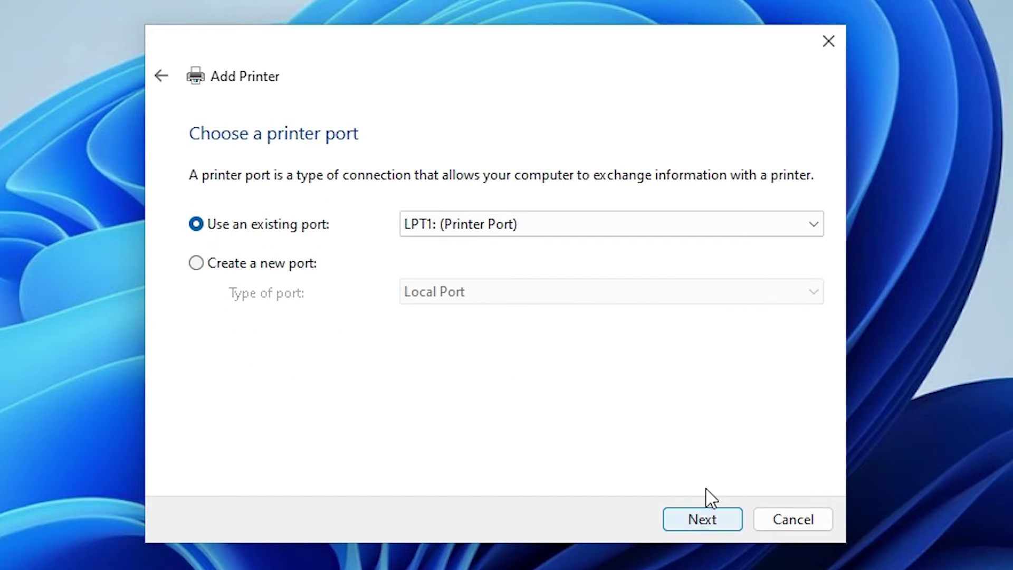
{"action": "left_click", "coordinate": [453, 228]}
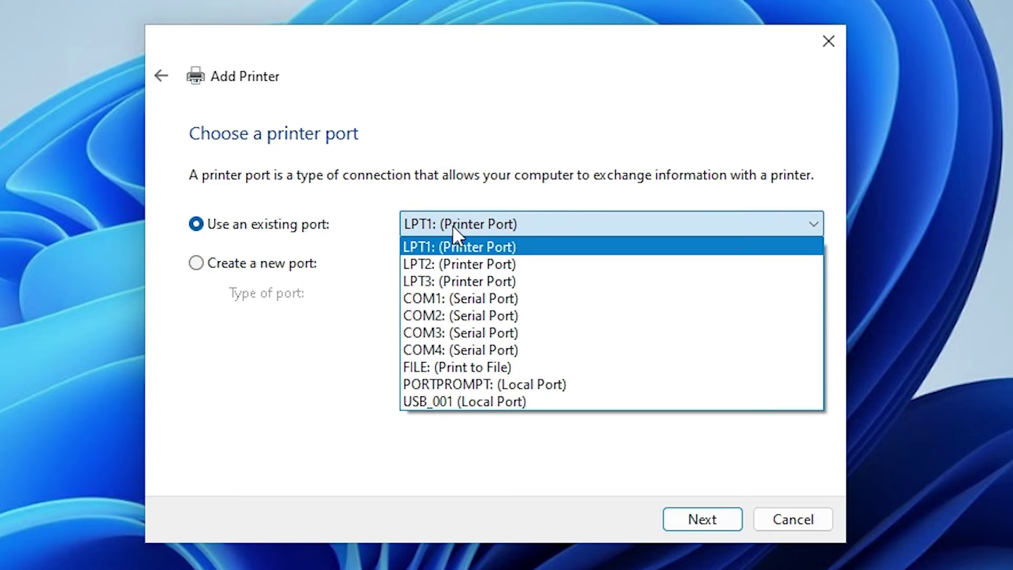
{"action": "left_click", "coordinate": [518, 399]}
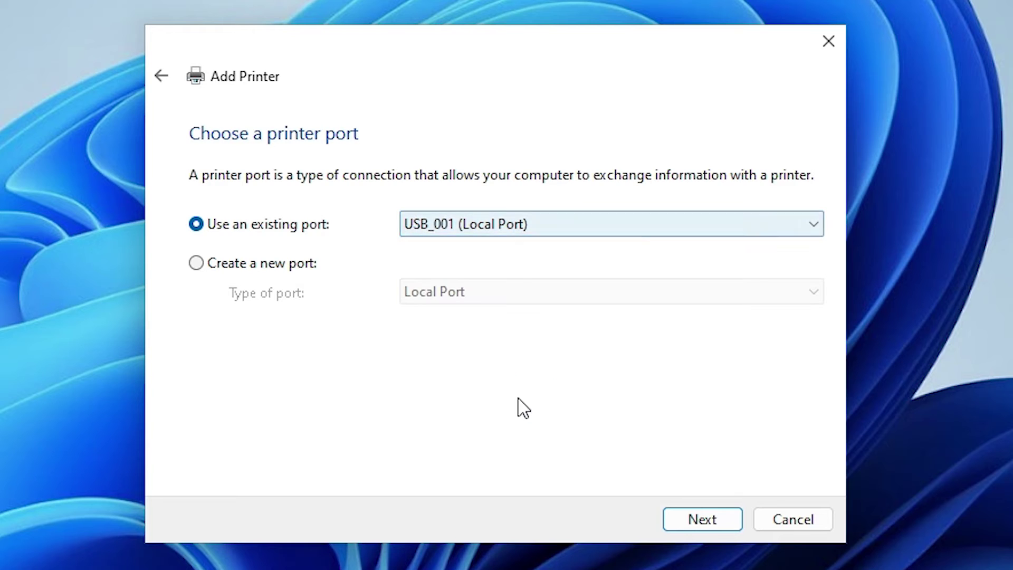
{"action": "left_click", "coordinate": [703, 514]}
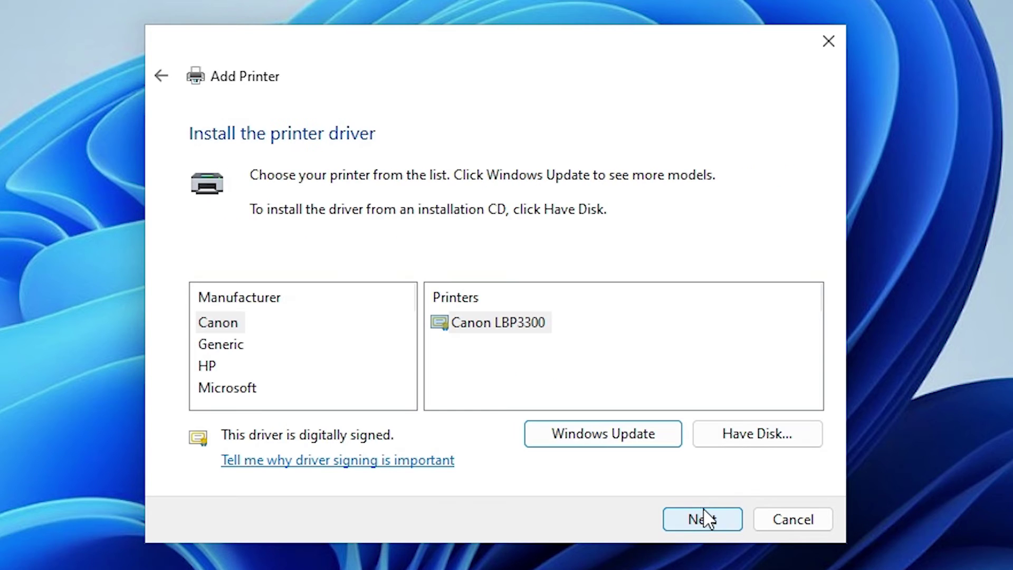
Load the printer driver from disk using HP1100.INF in the extracted hp_LJP1100_P1560_P1600_Full_Solution folder.
{"action": "left_click", "coordinate": [755, 438]}
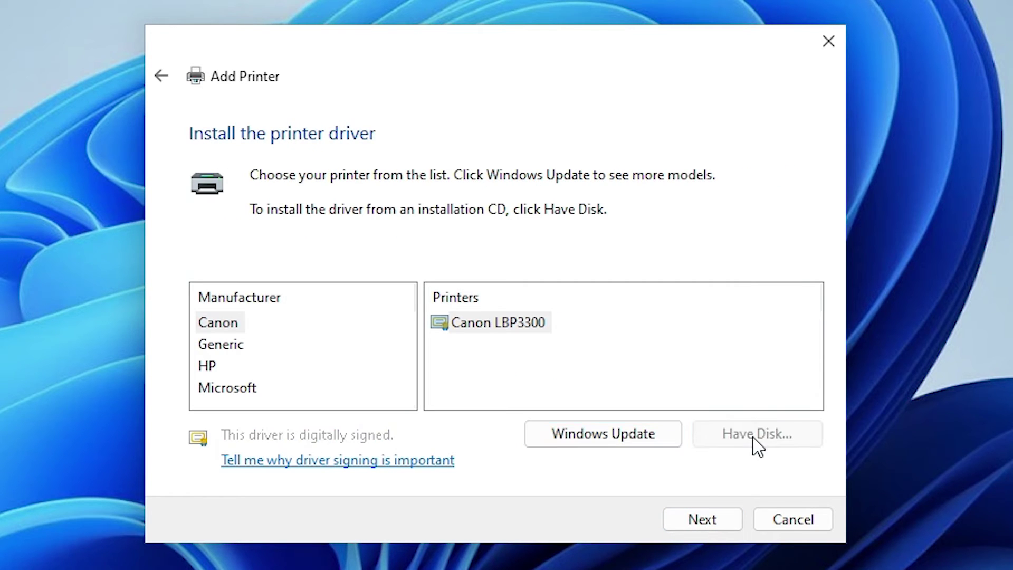
{"action": "left_click", "coordinate": [698, 401]}
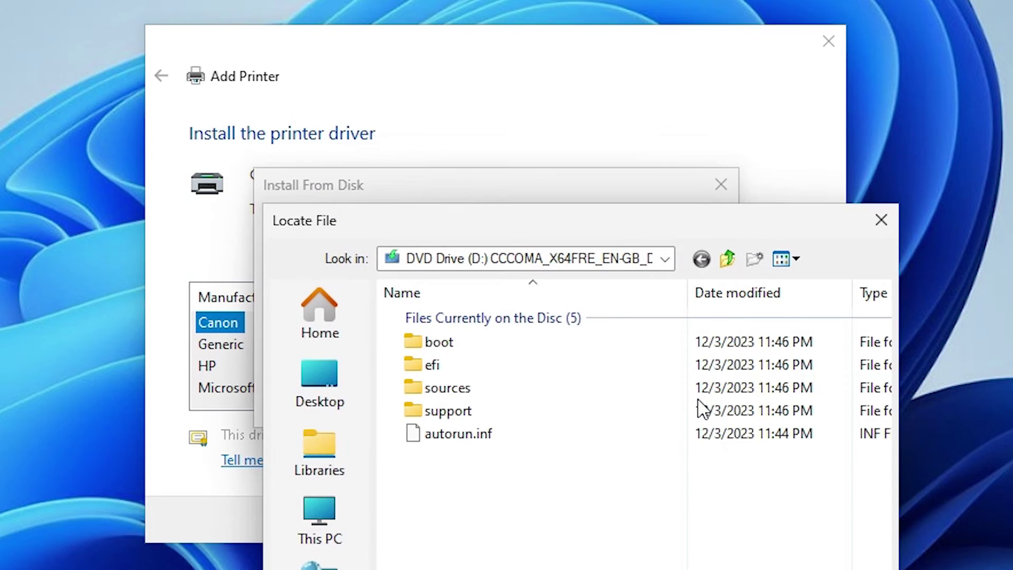
{"action": "left_click", "coordinate": [343, 258]}
{"action": "scroll", "coordinate": [591, 295], "scroll_direction": "down", "scroll_amount": 5}
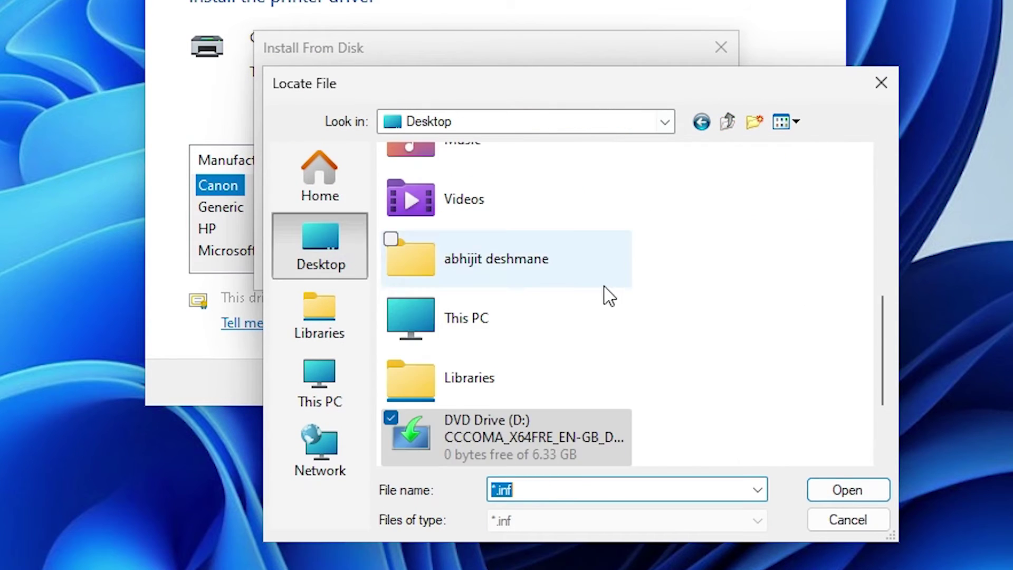
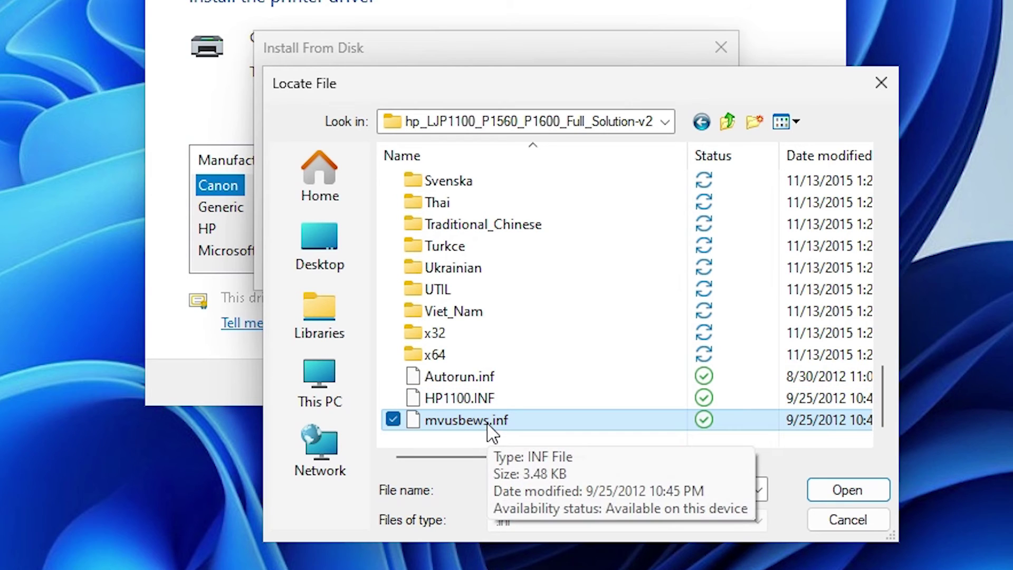
{"action": "left_click", "coordinate": [489, 402]}
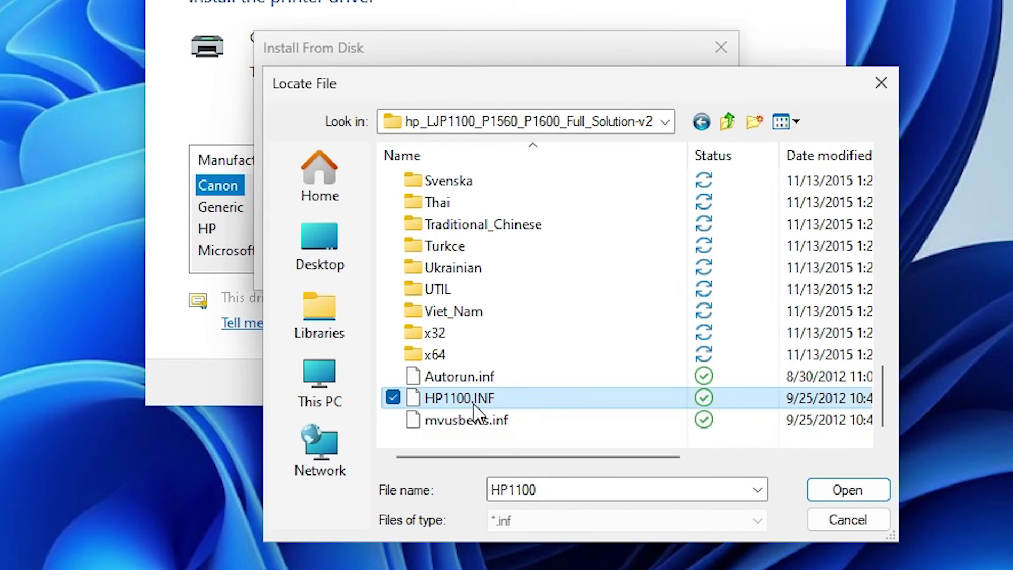
{"action": "left_click", "coordinate": [826, 486]}
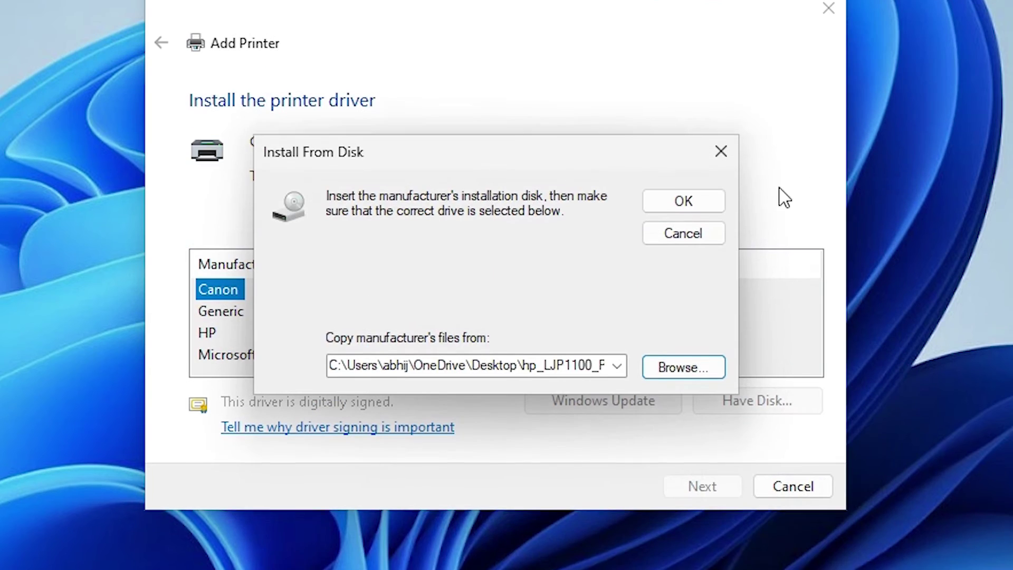
{"action": "left_click", "coordinate": [700, 97]}
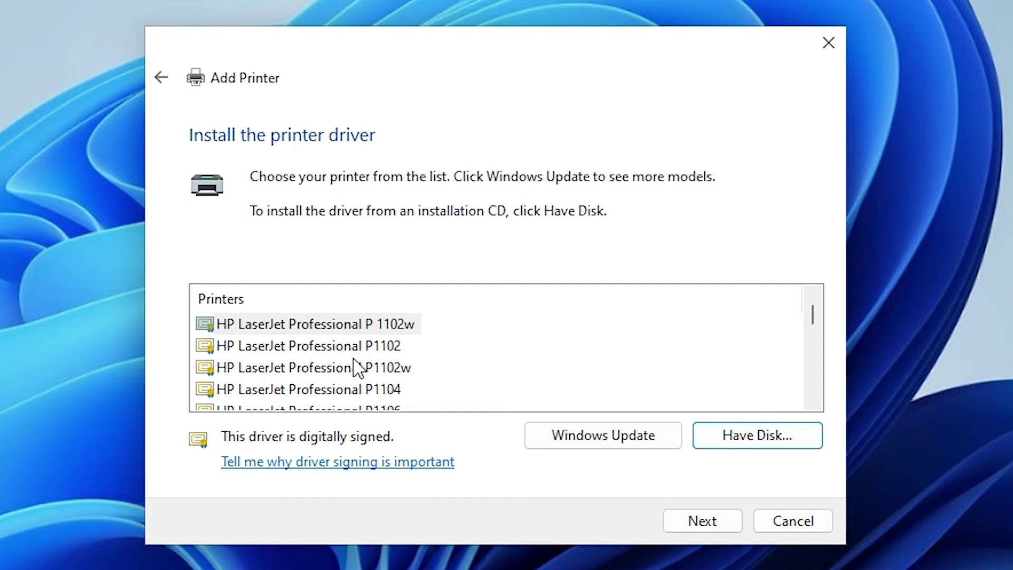
Install the HP LaserJet Professional P1102 driver, keeping HP LaserJet Professional P1102 as the printer name.
{"action": "left_click", "coordinate": [343, 346]}
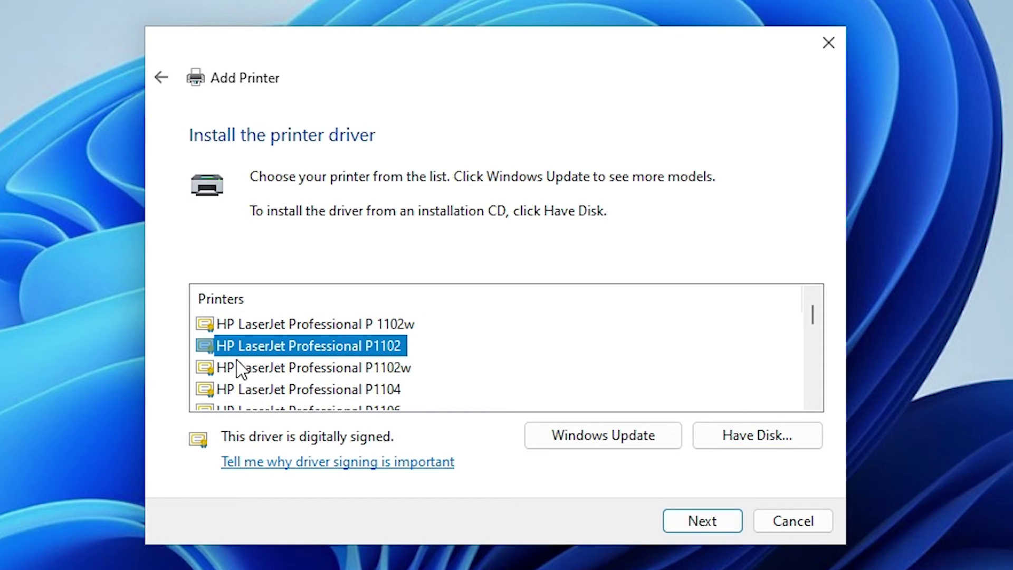
{"action": "left_click", "coordinate": [703, 521]}
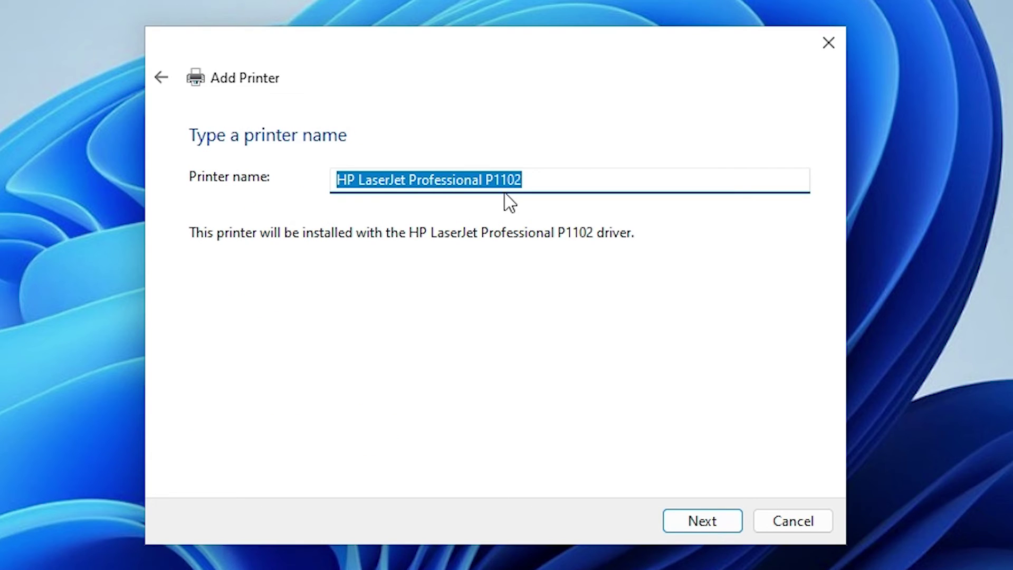
{"action": "left_click", "coordinate": [522, 180]}
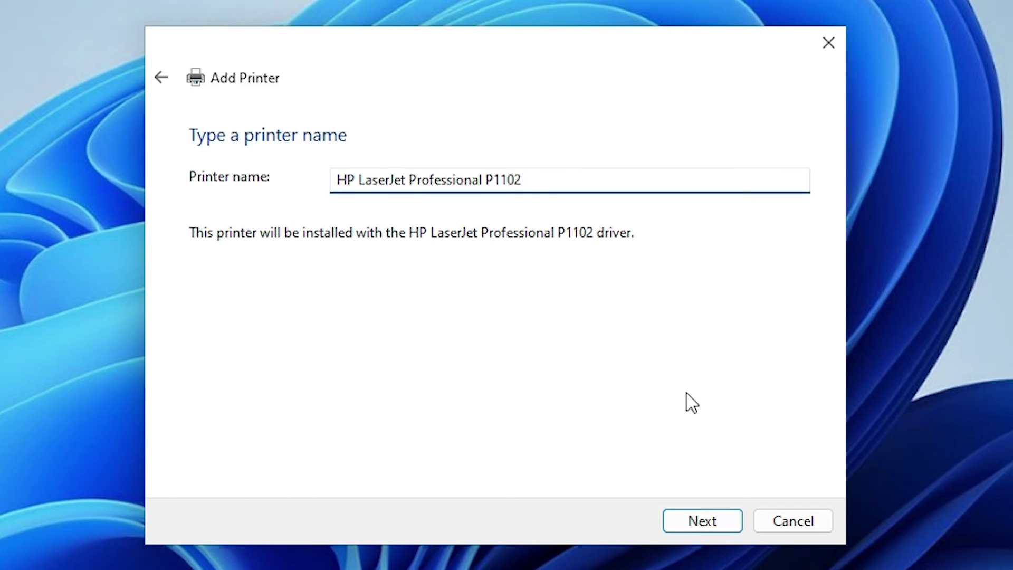
{"action": "left_click", "coordinate": [706, 523]}
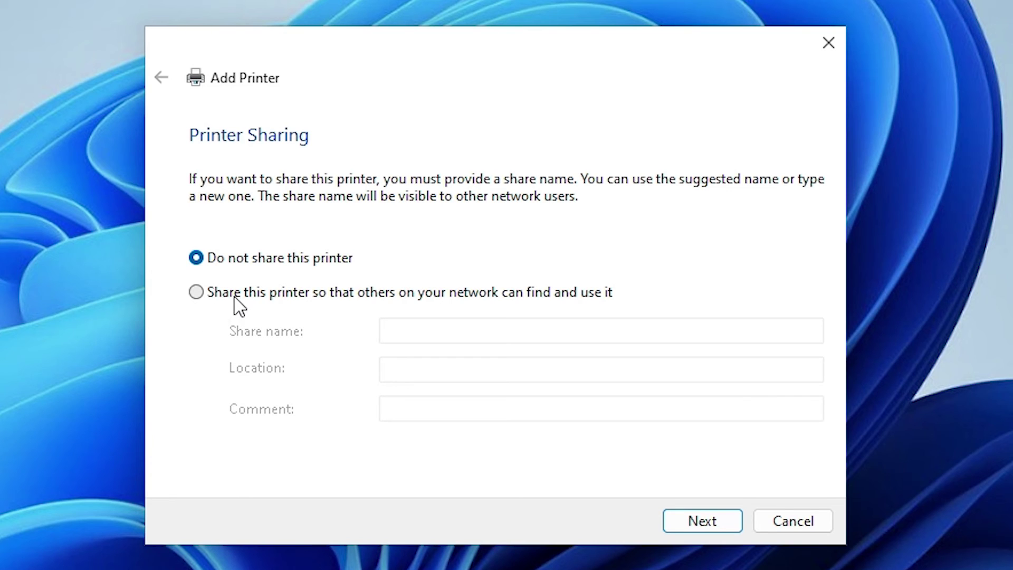
Set the new printer not to be shared and continue past the sharing options.
{"action": "left_click", "coordinate": [235, 299]}
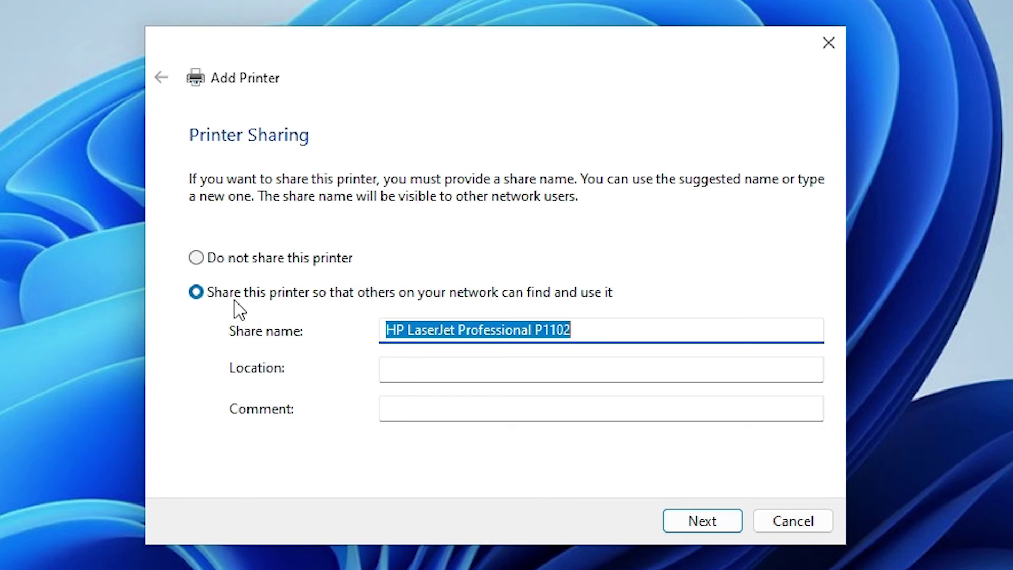
{"action": "left_click", "coordinate": [237, 260]}
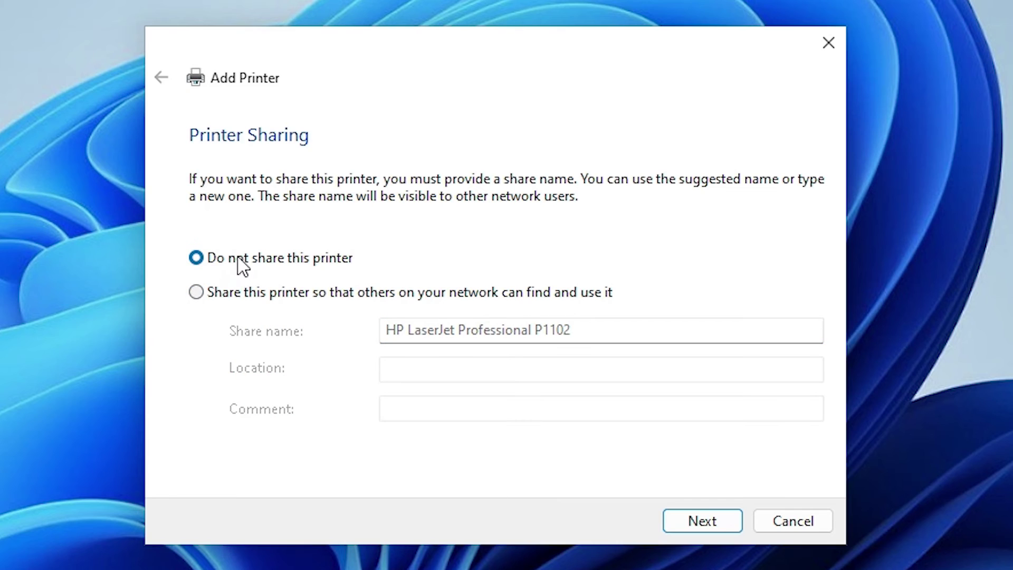
{"action": "left_click", "coordinate": [736, 525]}
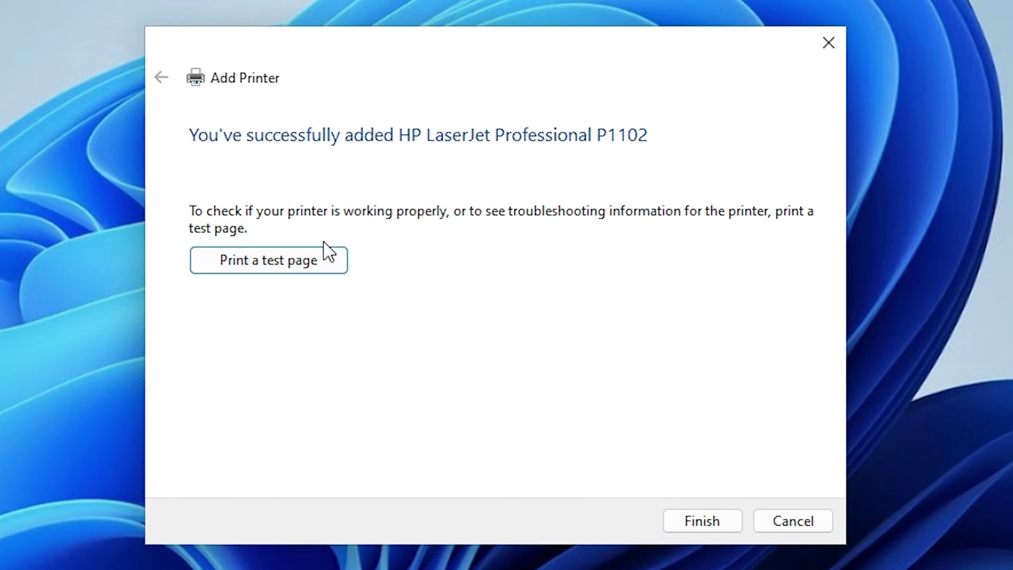
Finish adding the printer without printing a test page and restart the computer, even though OneDrive is still uploading files.
{"action": "left_click", "coordinate": [733, 524]}
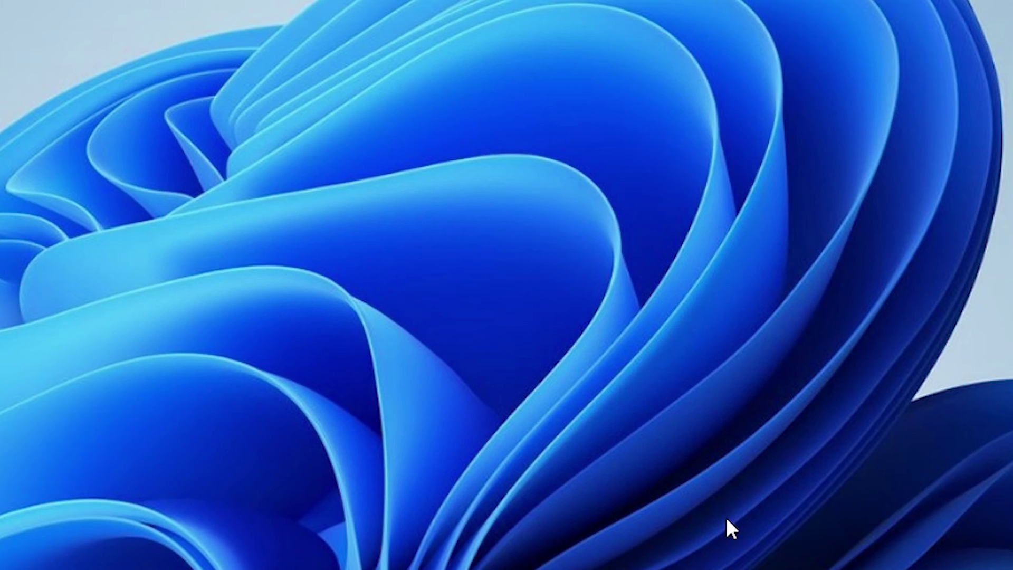
{"action": "left_click", "coordinate": [204, 529]}
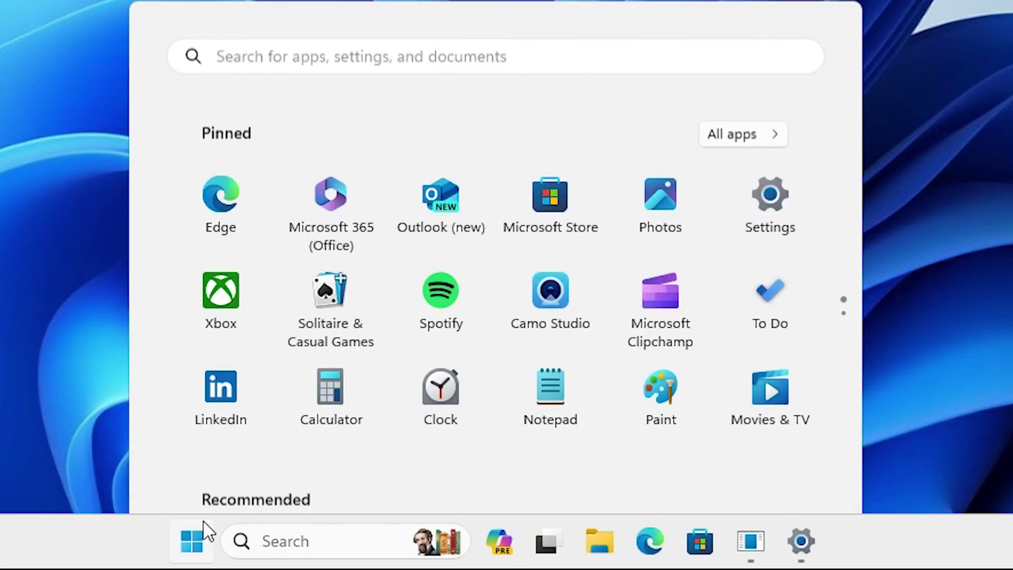
{"action": "left_click", "coordinate": [781, 463]}
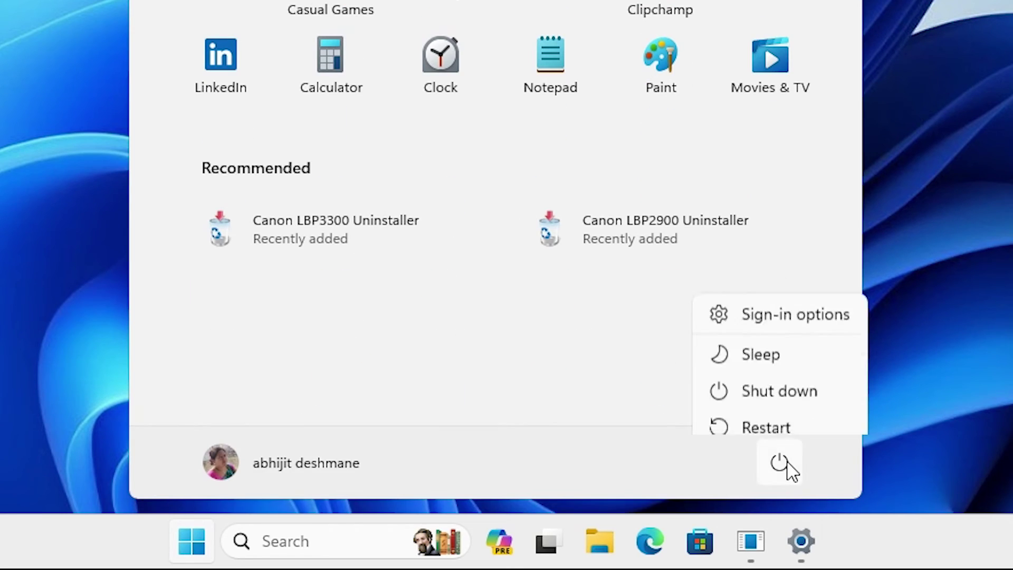
{"action": "left_click", "coordinate": [801, 419]}
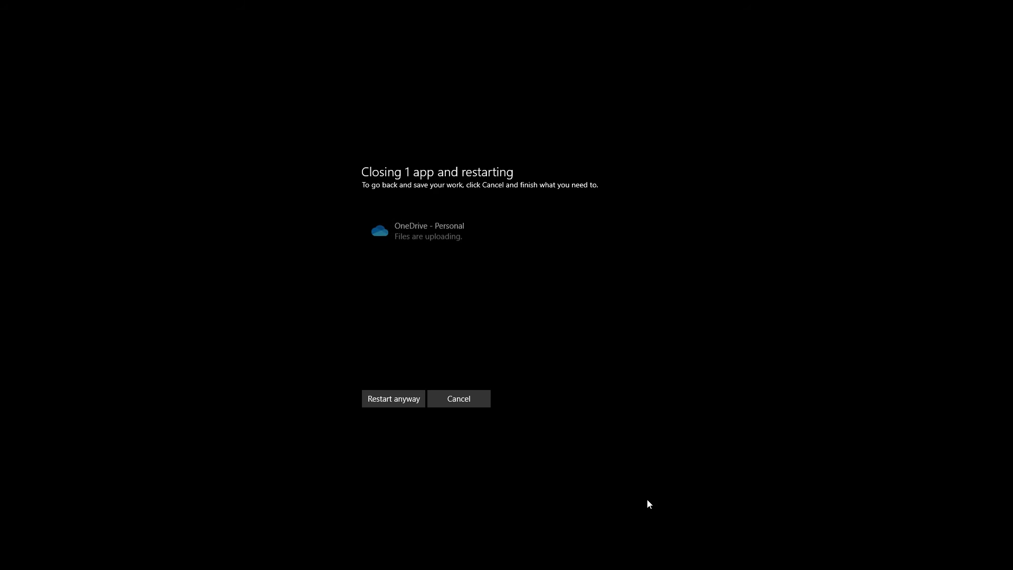
{"action": "left_click", "coordinate": [411, 404]}
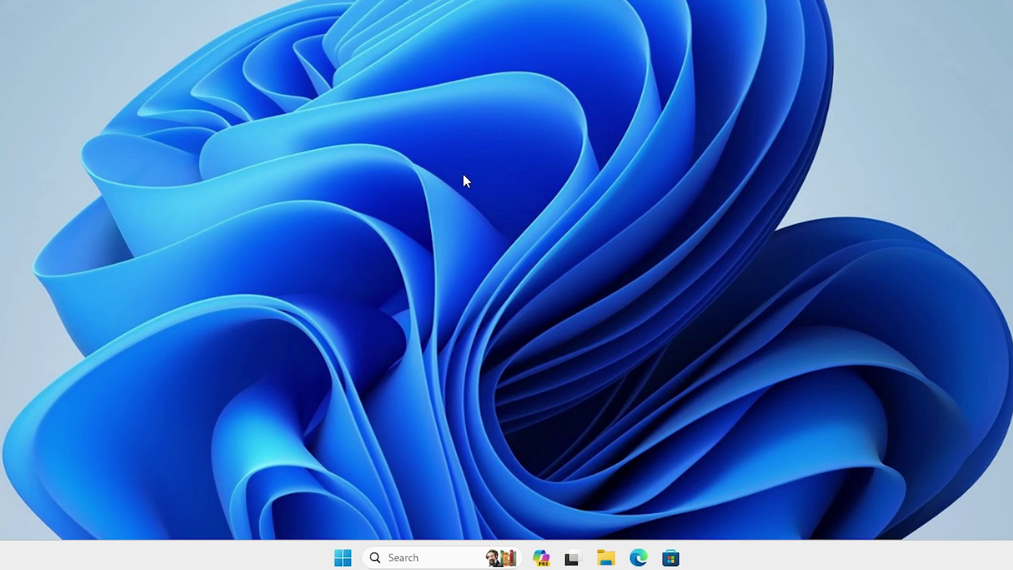
Search for printers & scanners and open the Printers & scanners system settings.
{"action": "left_click", "coordinate": [350, 565]}
{"action": "type", "text": "printers & scanners"}
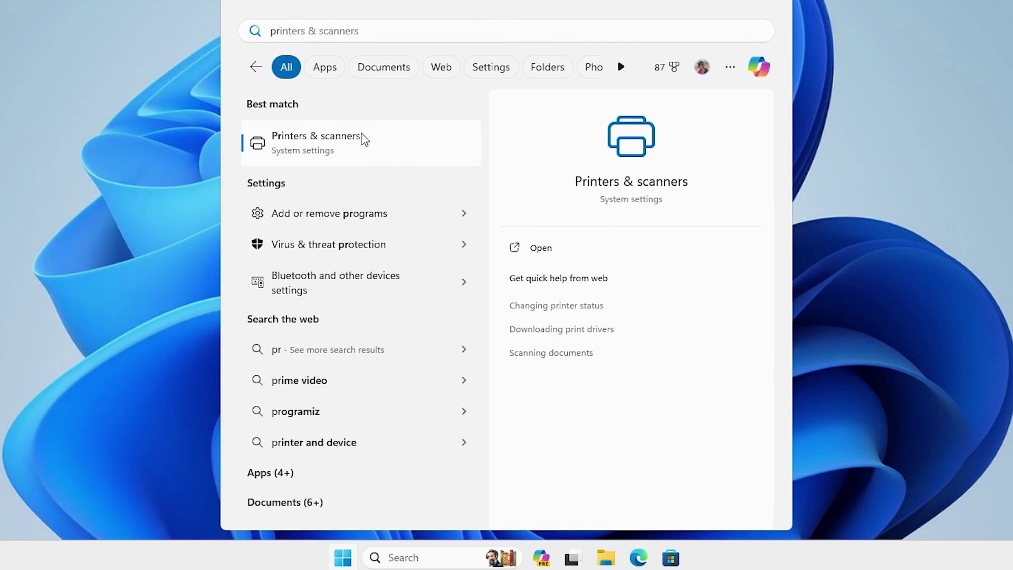
{"action": "left_click", "coordinate": [362, 136]}
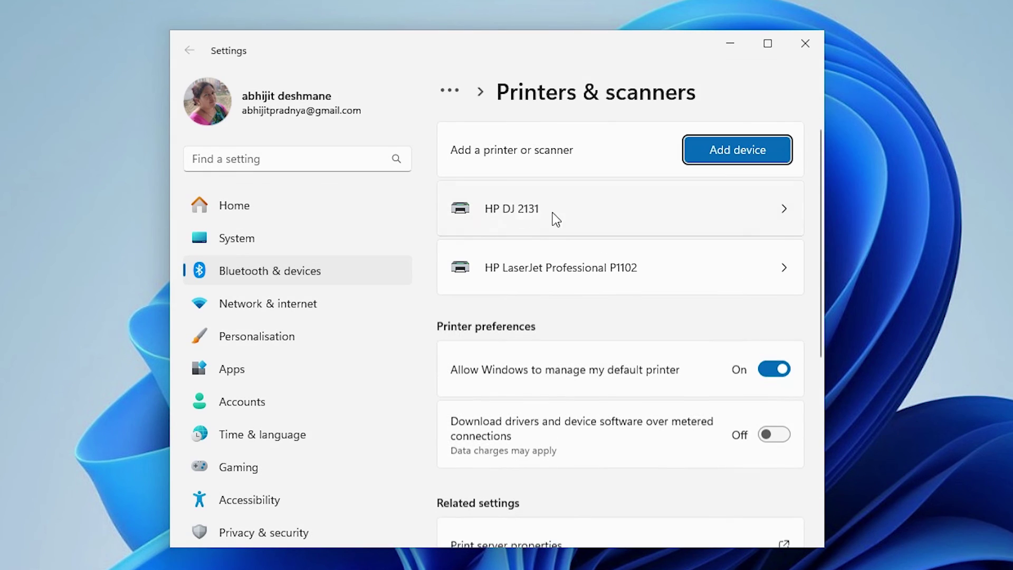